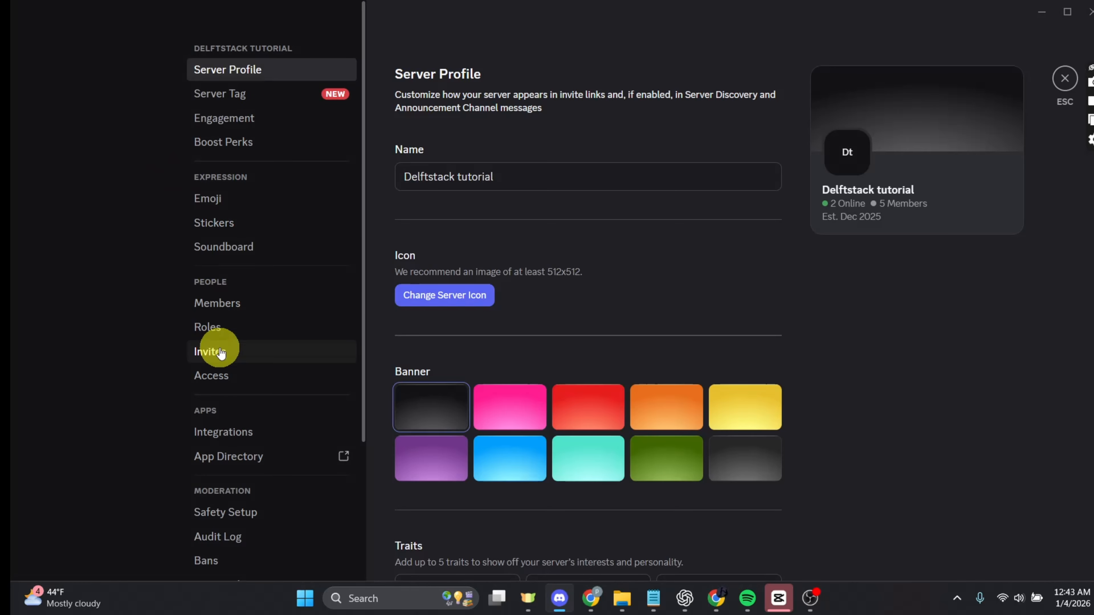
Review the server's role list, then close server settings.
left_click(215, 326)
scroll(696, 396, "down", 3)
scroll(696, 396, "down", 4)
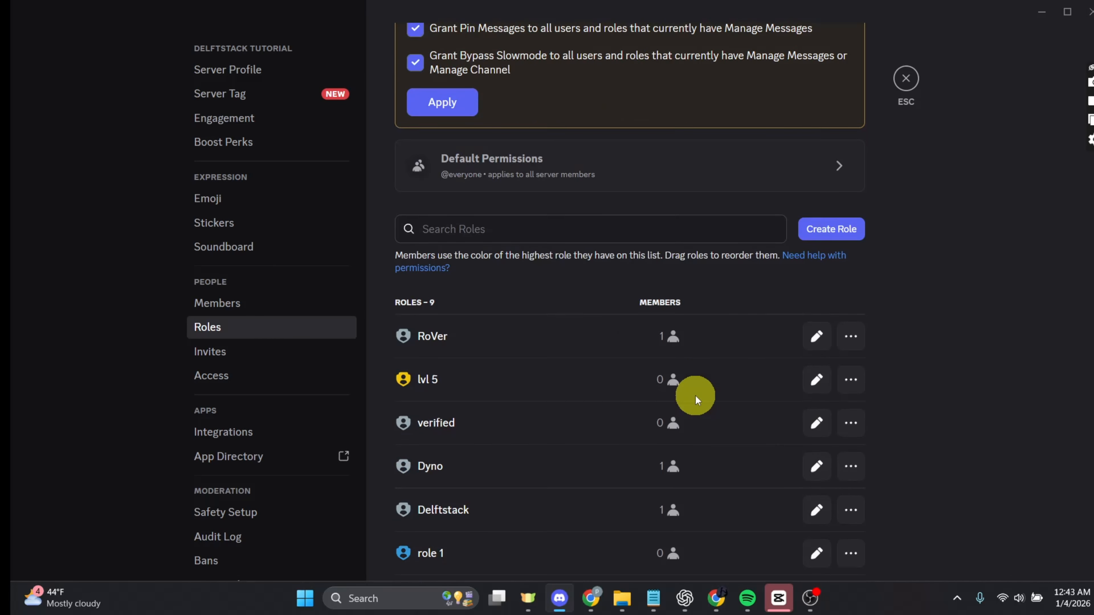
scroll(701, 403, "down", 1)
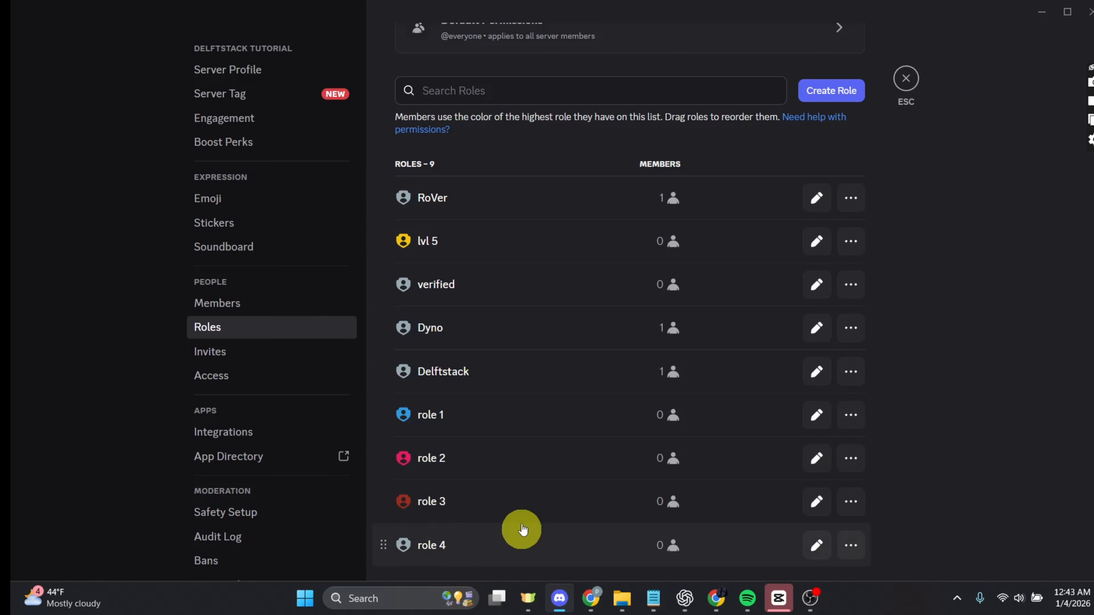
left_click(906, 79)
Open the App Directory, search for probot, and add the ProBot app, continuing to its website.
left_click(91, 76)
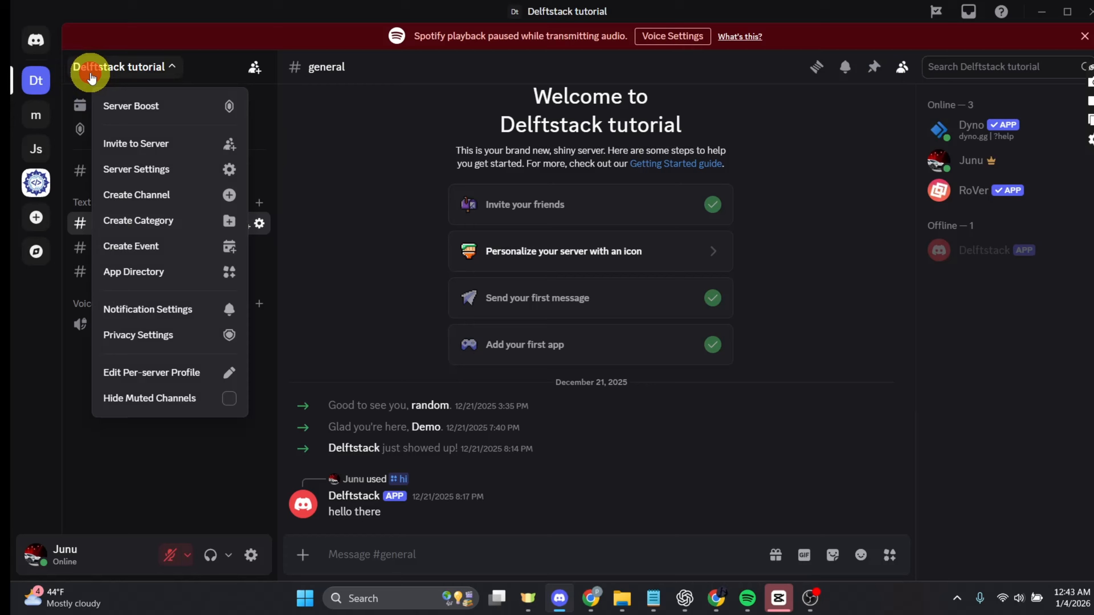
left_click(132, 270)
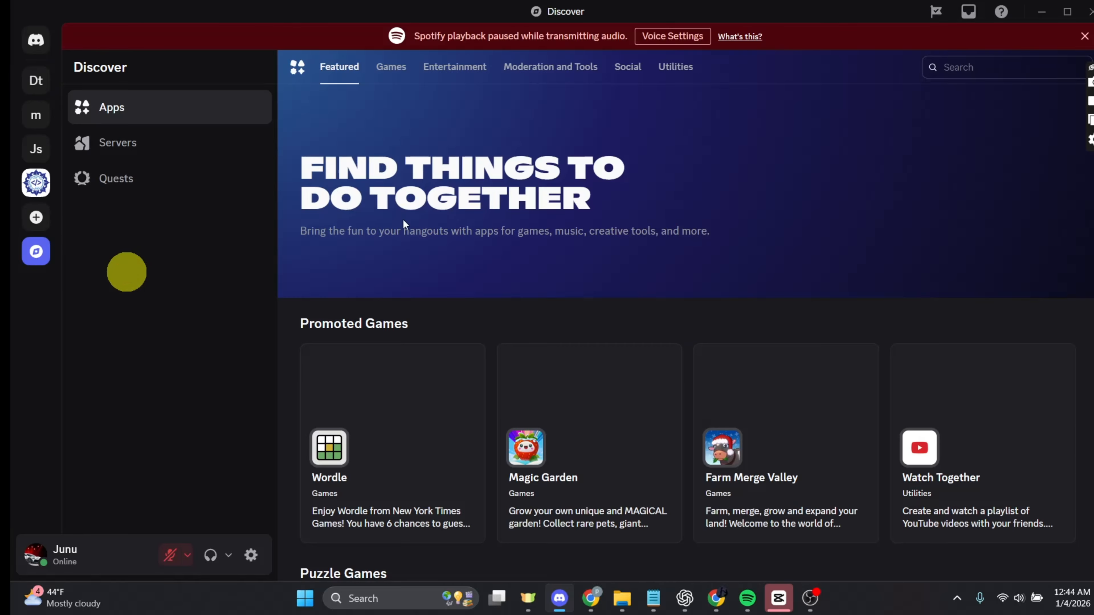
left_click(1015, 67)
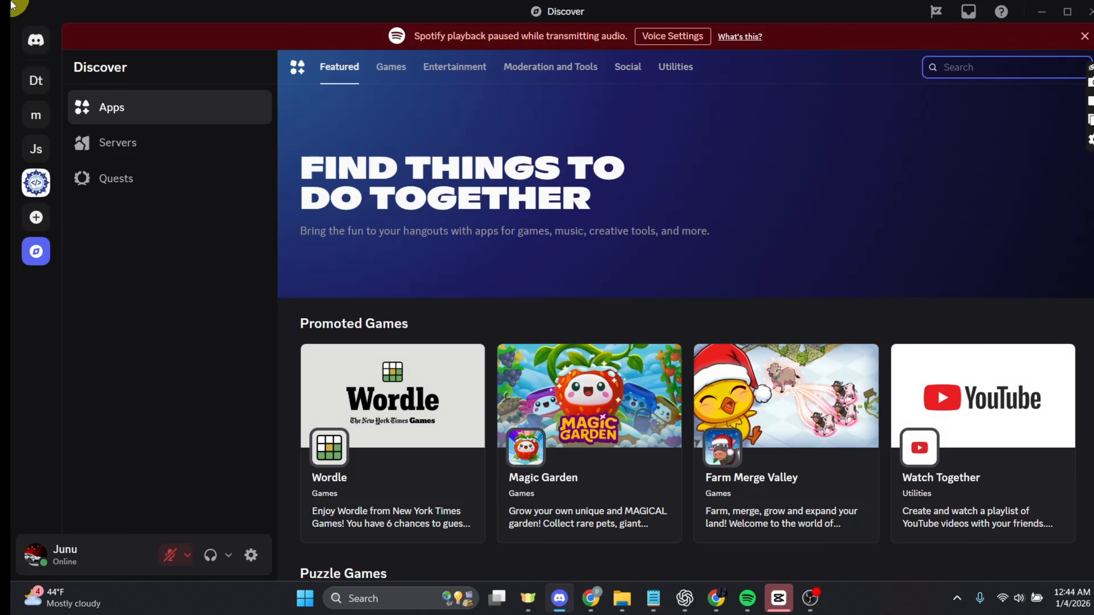
type("pro")
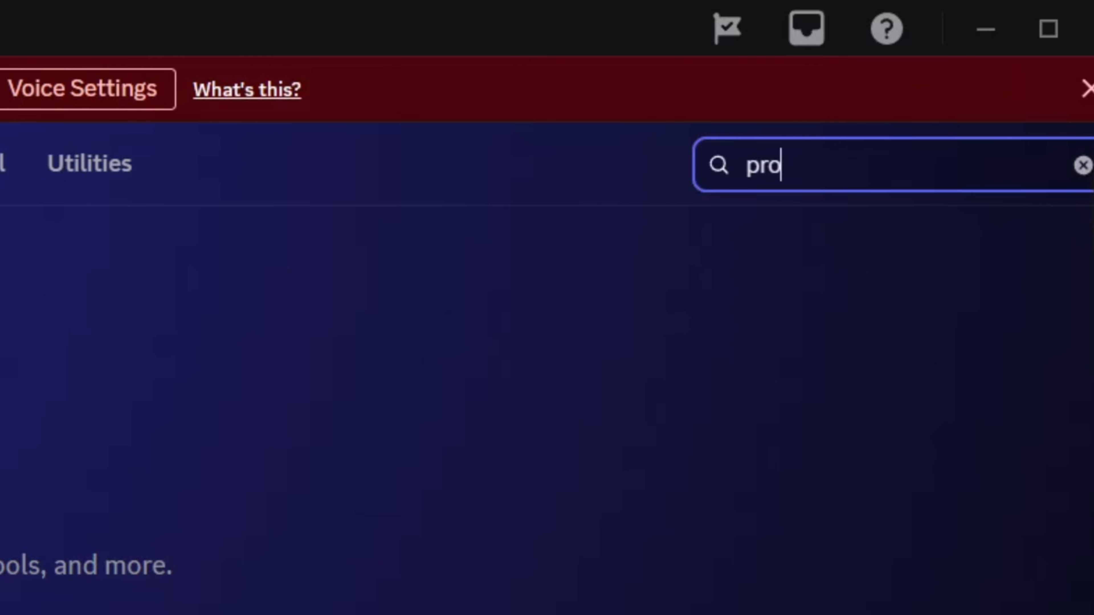
type("bot")
key("Return")
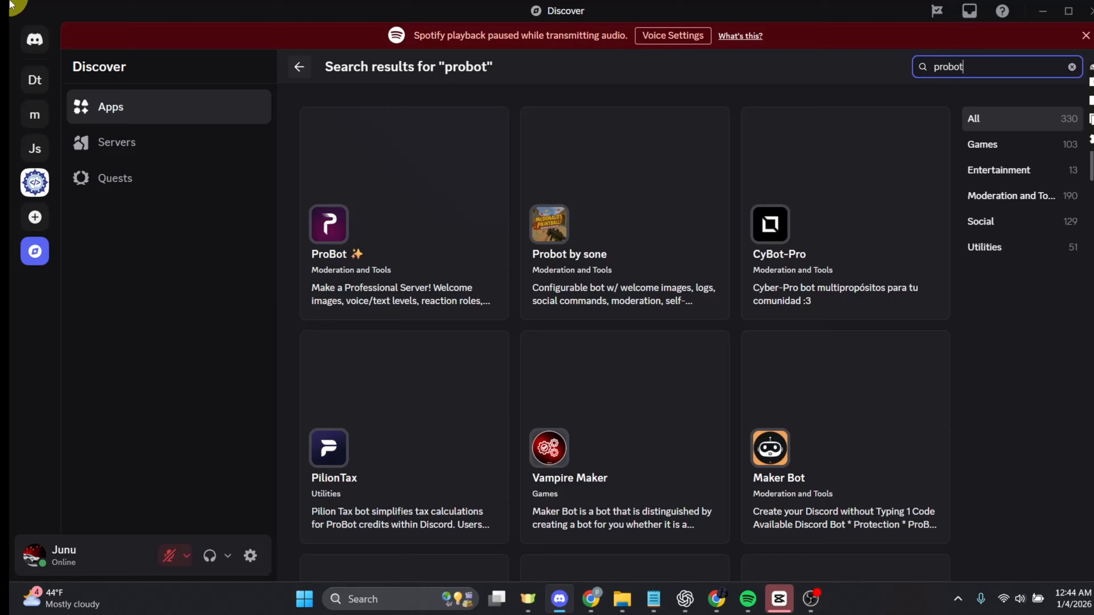
left_click(495, 213)
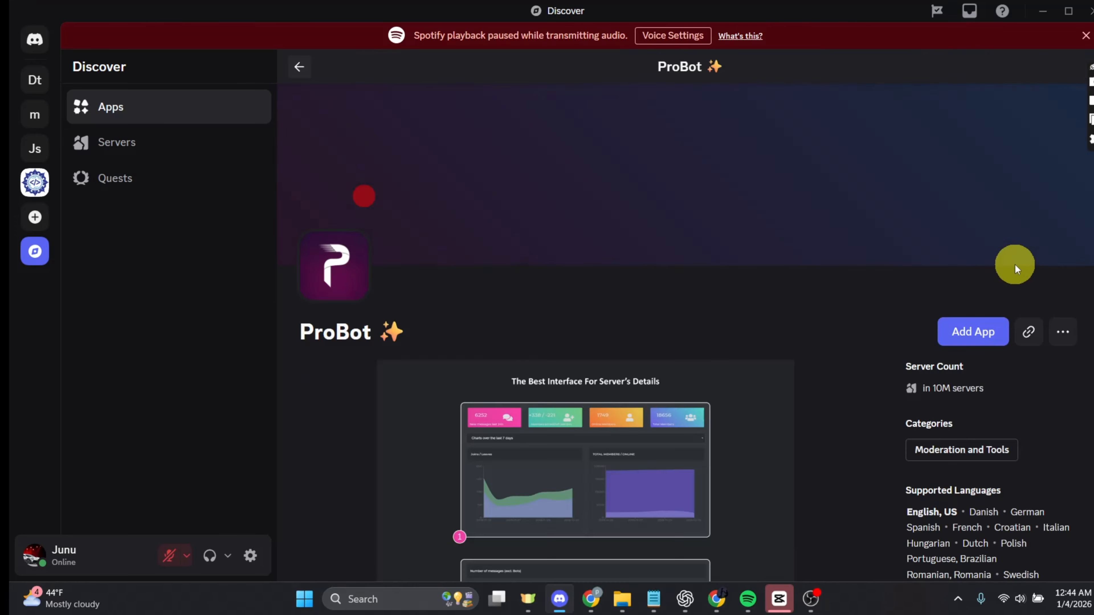
left_click(980, 334)
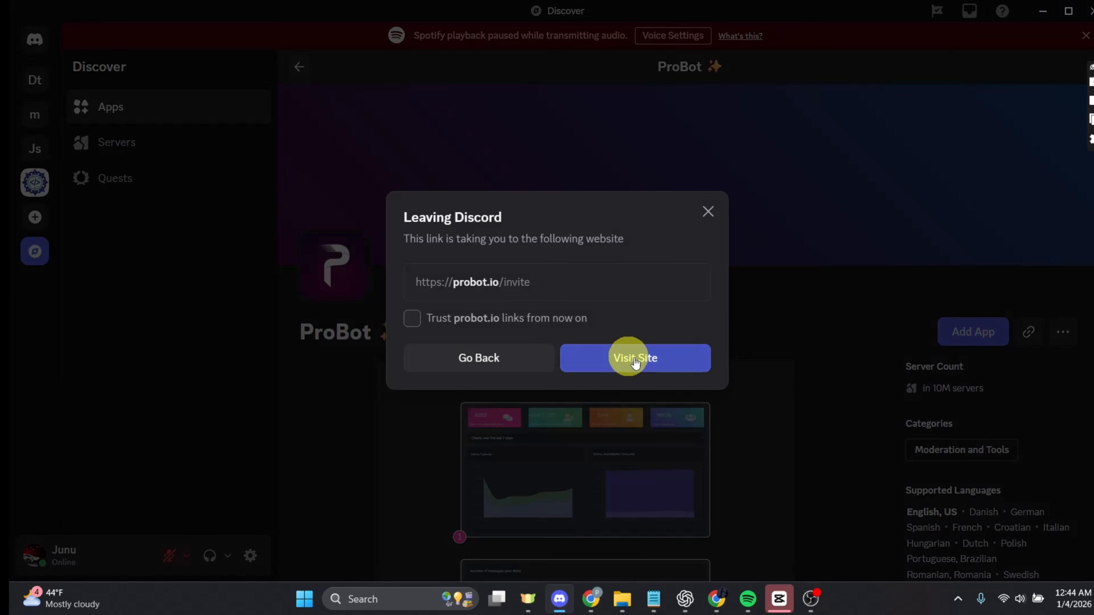
left_click(646, 358)
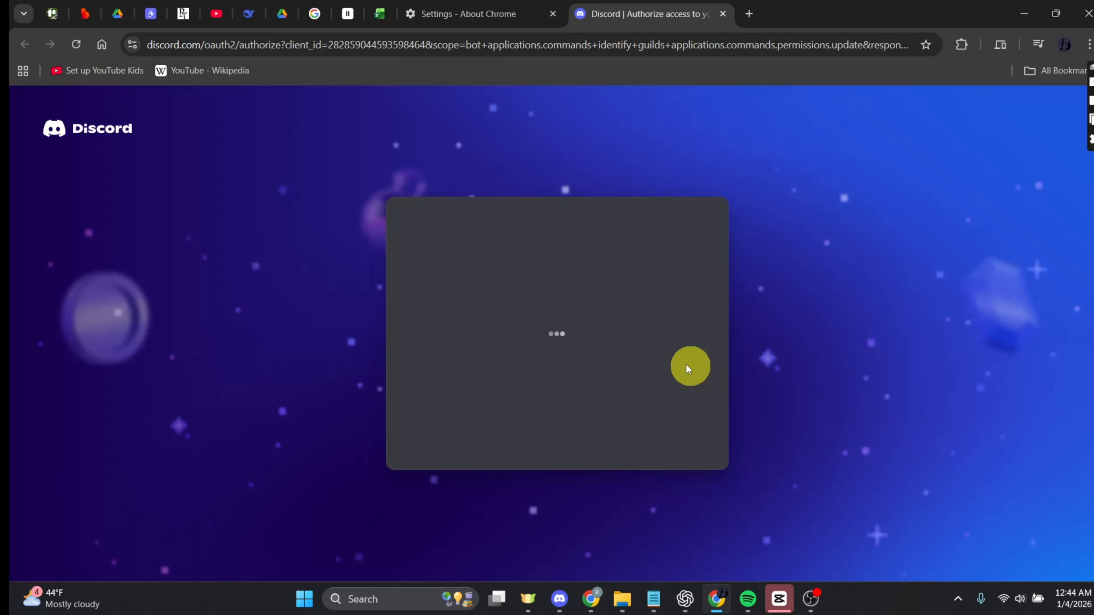
Authorize ProBot for the Delftstack tutorial server with its requested permissions.
scroll(550, 429, "down", 3)
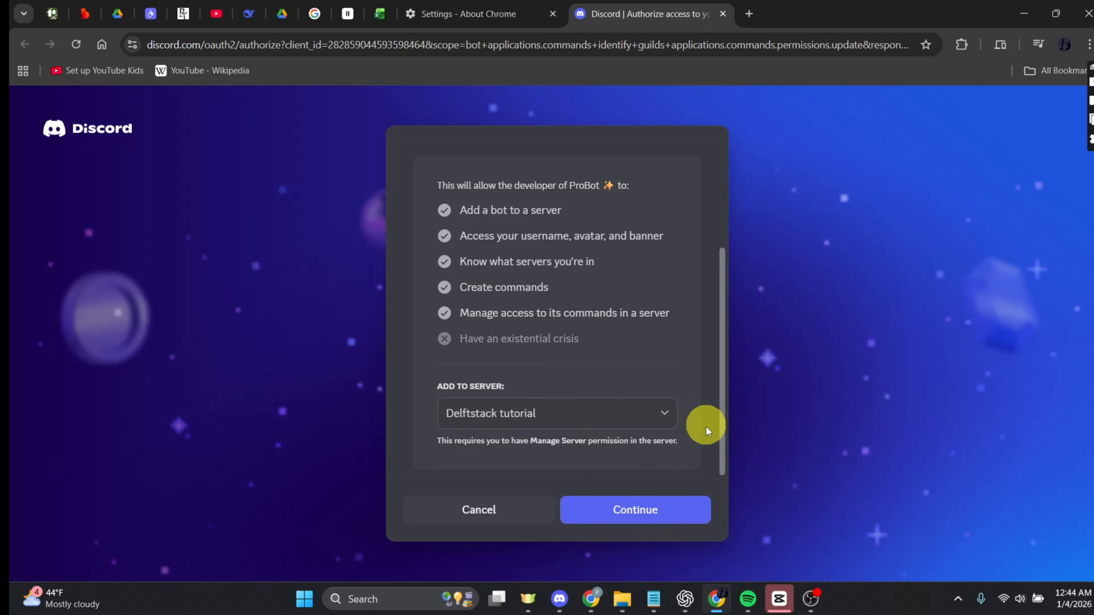
left_click(654, 512)
scroll(623, 445, "down", 10)
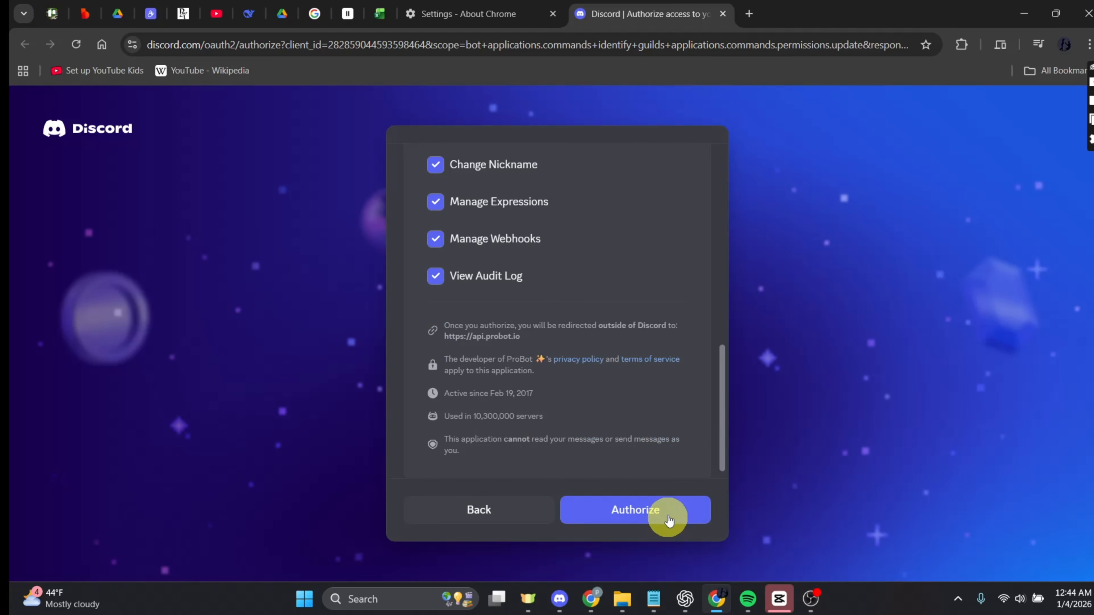
left_click(669, 516)
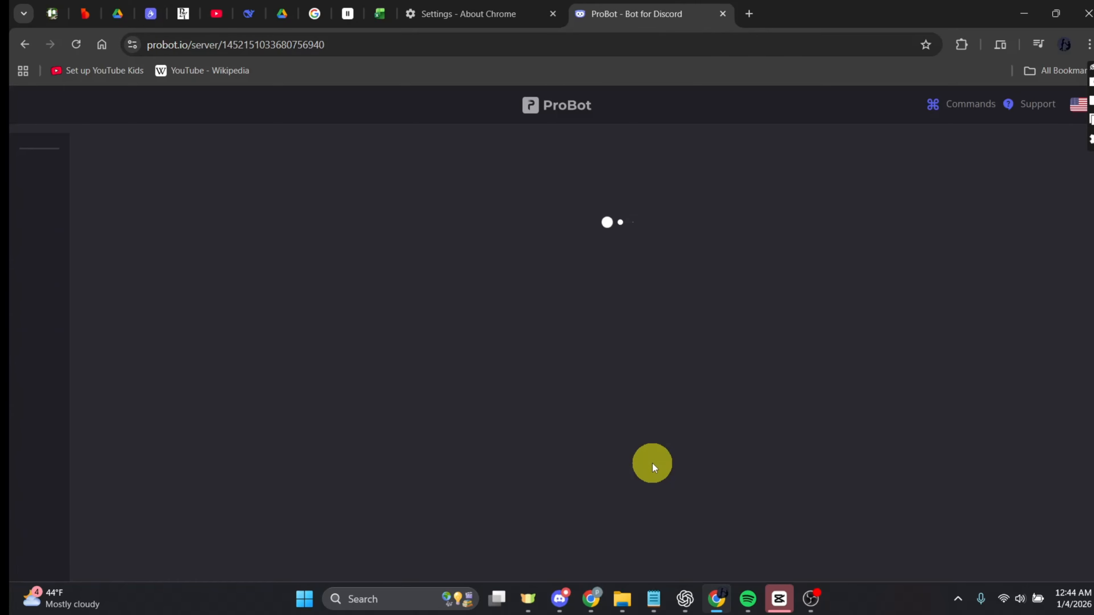
In the server's role settings, move the ProBot role up just below Delftstack and save the changes.
left_click(564, 603)
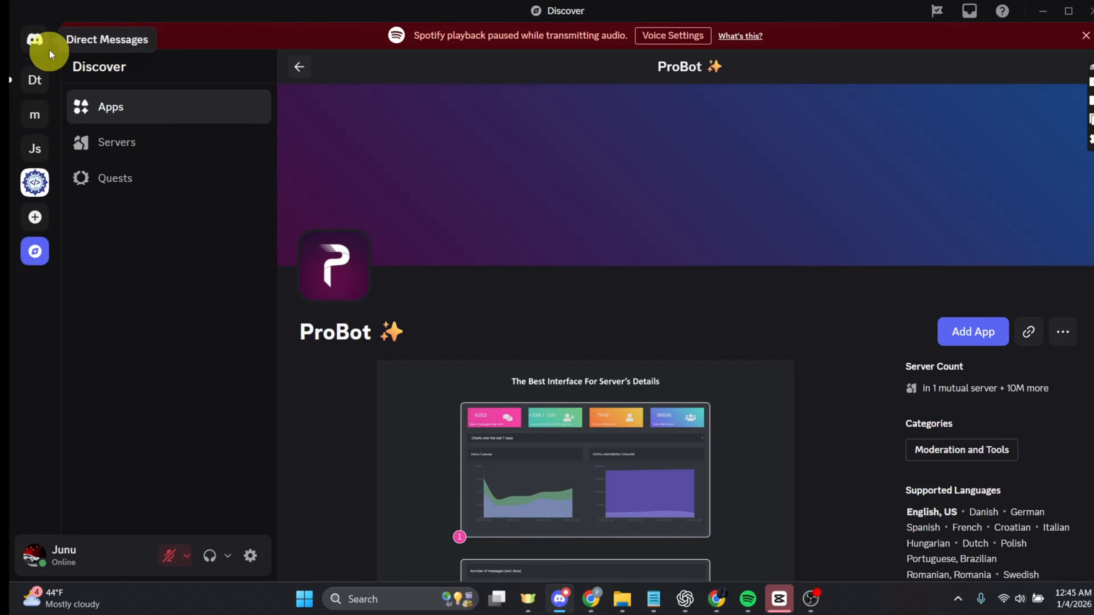
left_click(36, 76)
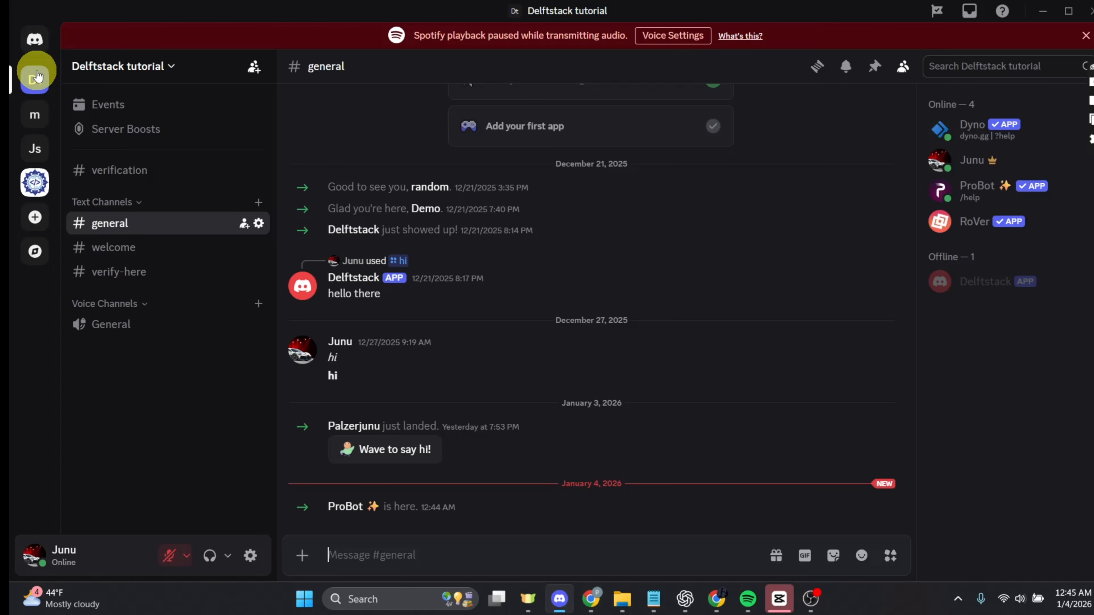
left_click(159, 67)
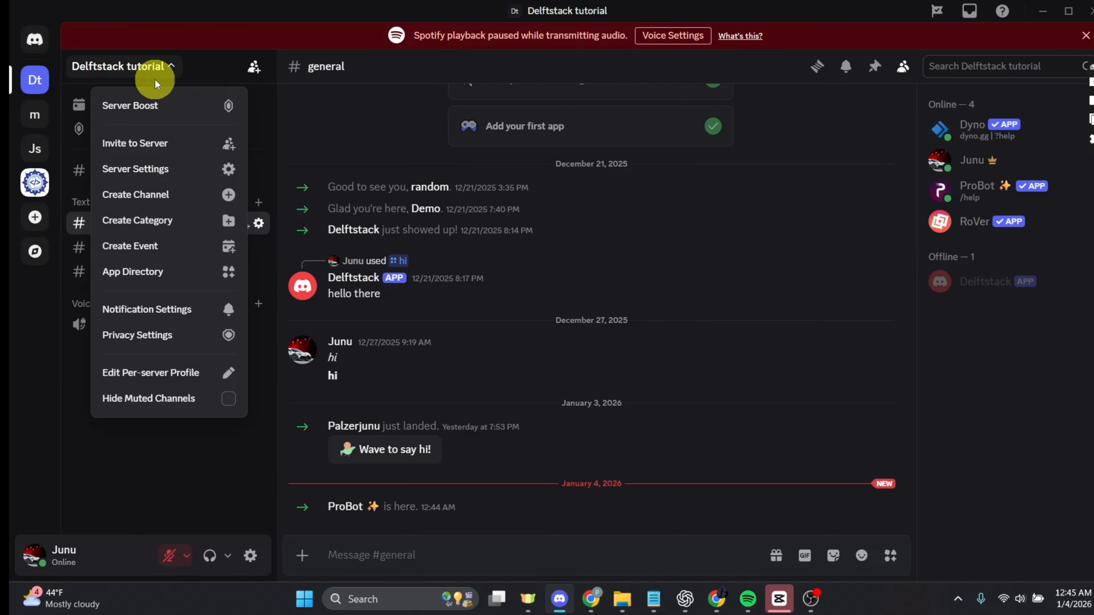
left_click(155, 168)
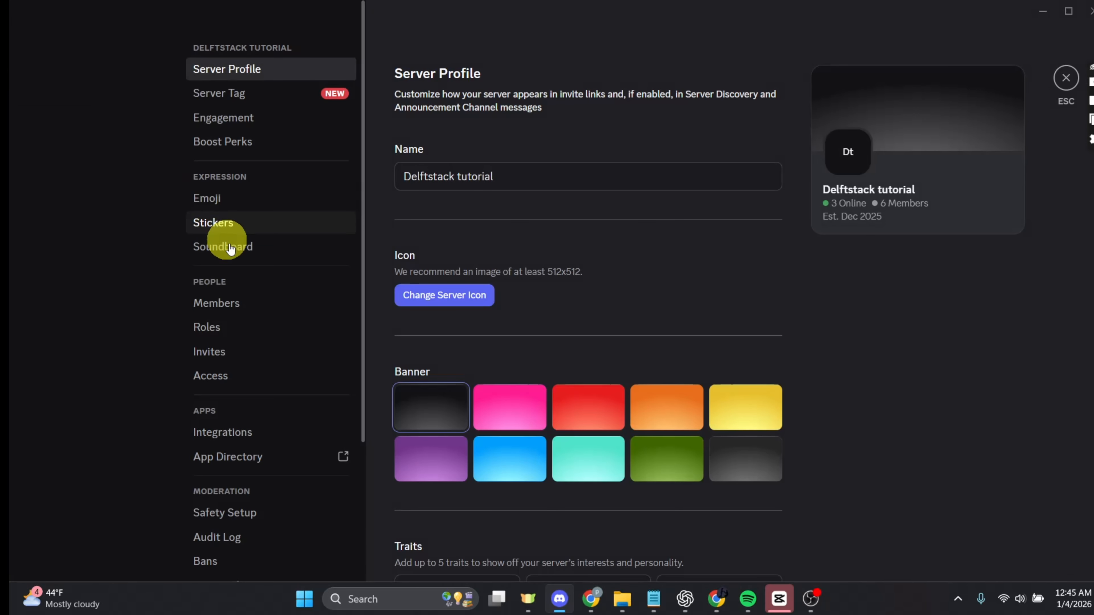
left_click(230, 334)
scroll(479, 401, "down", 10)
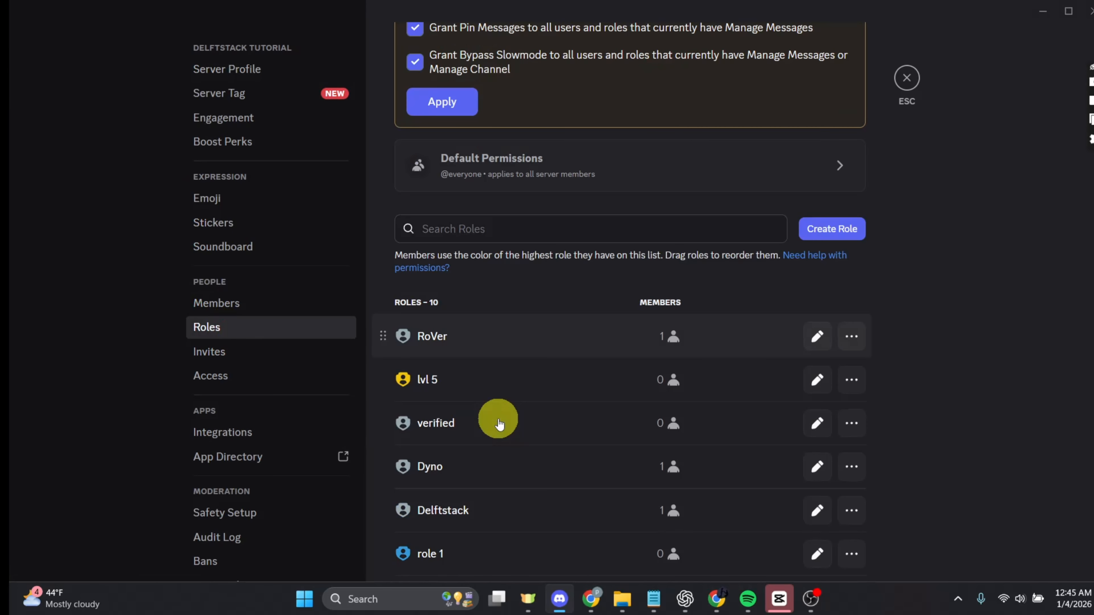
scroll(481, 435, "down", 1)
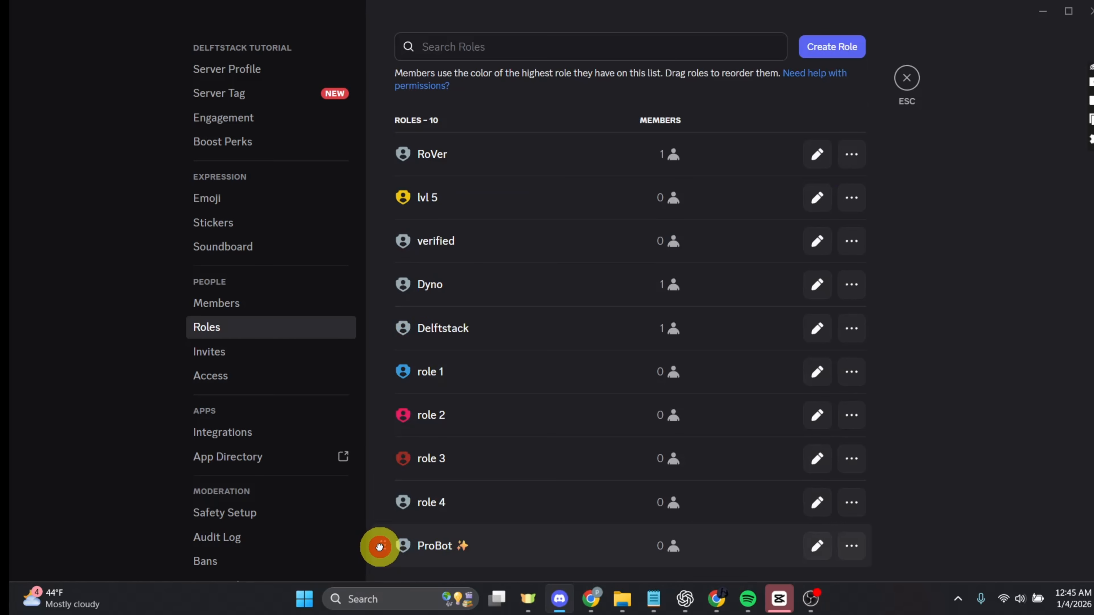
left_click_drag(380, 546, 392, 362)
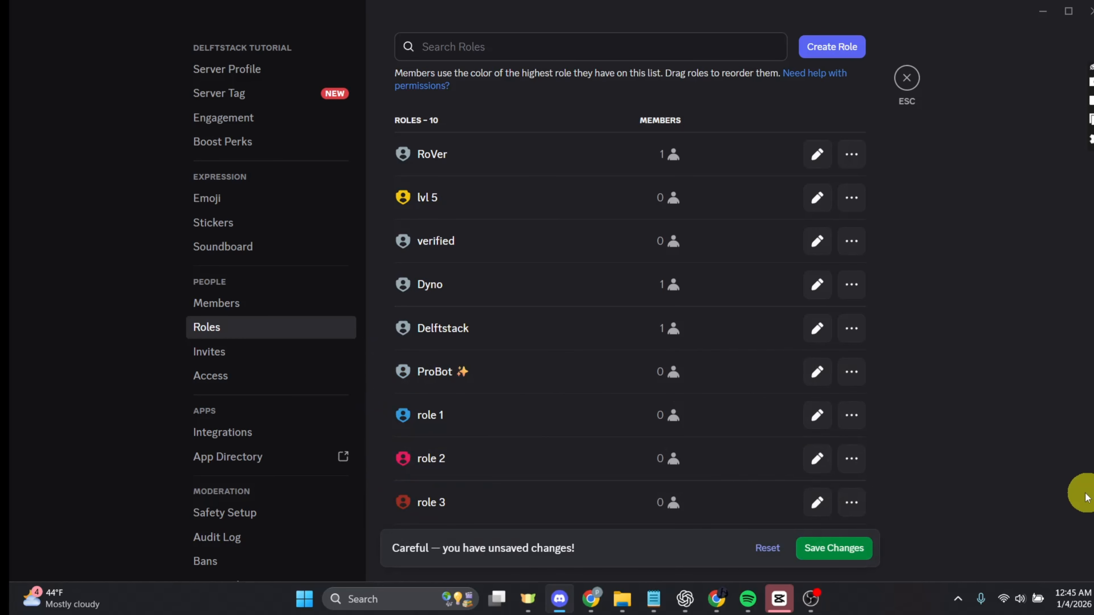
left_click(848, 549)
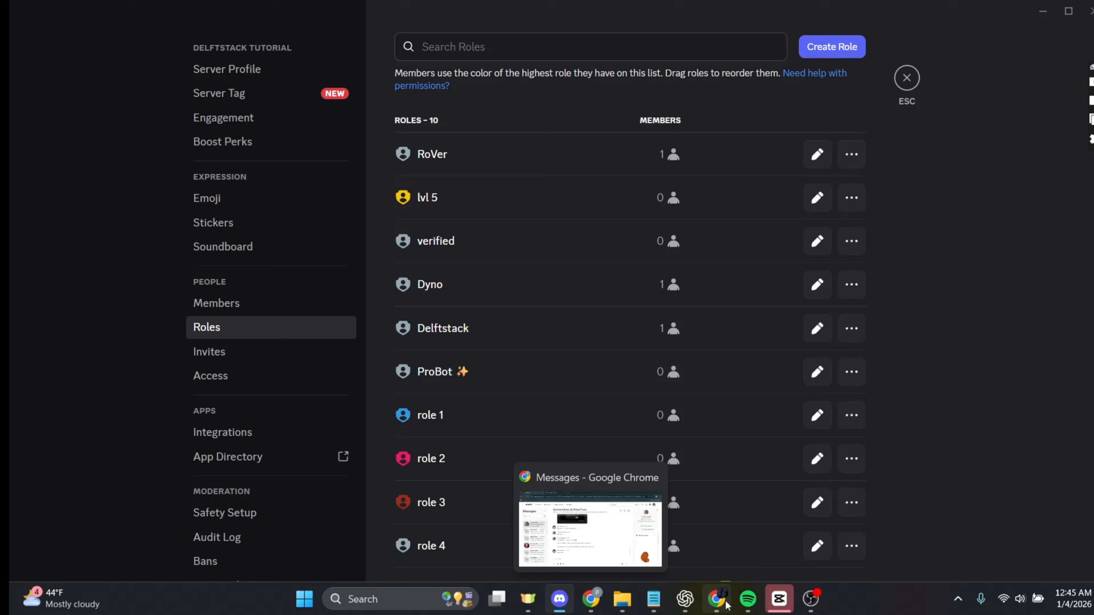
In the ProBot dashboard, rename the new embed message to self assign.
left_click(716, 599)
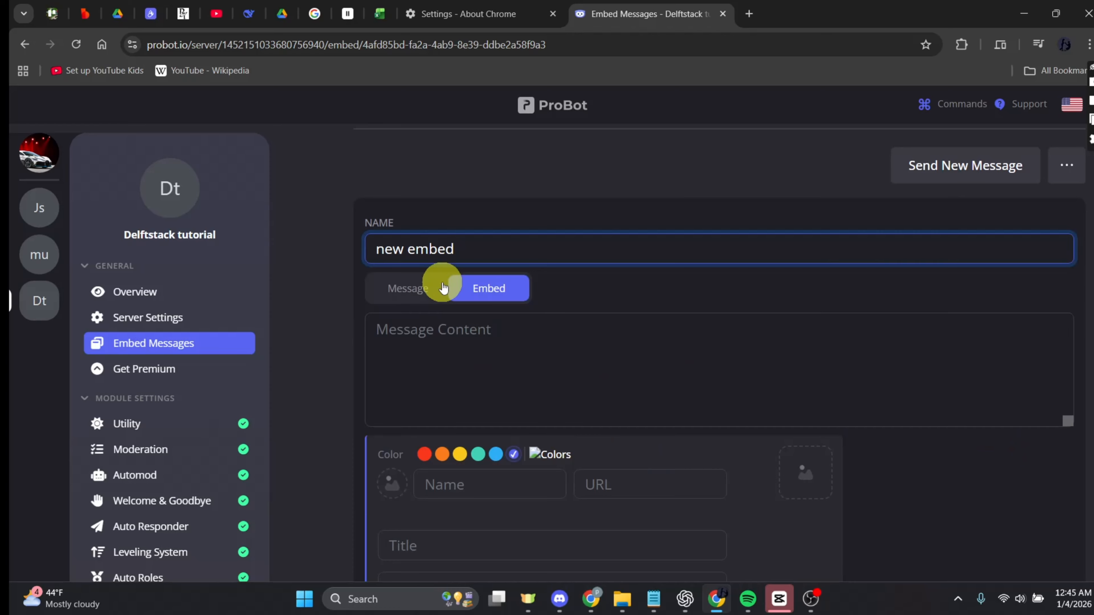
left_click_drag(486, 253, 264, 249)
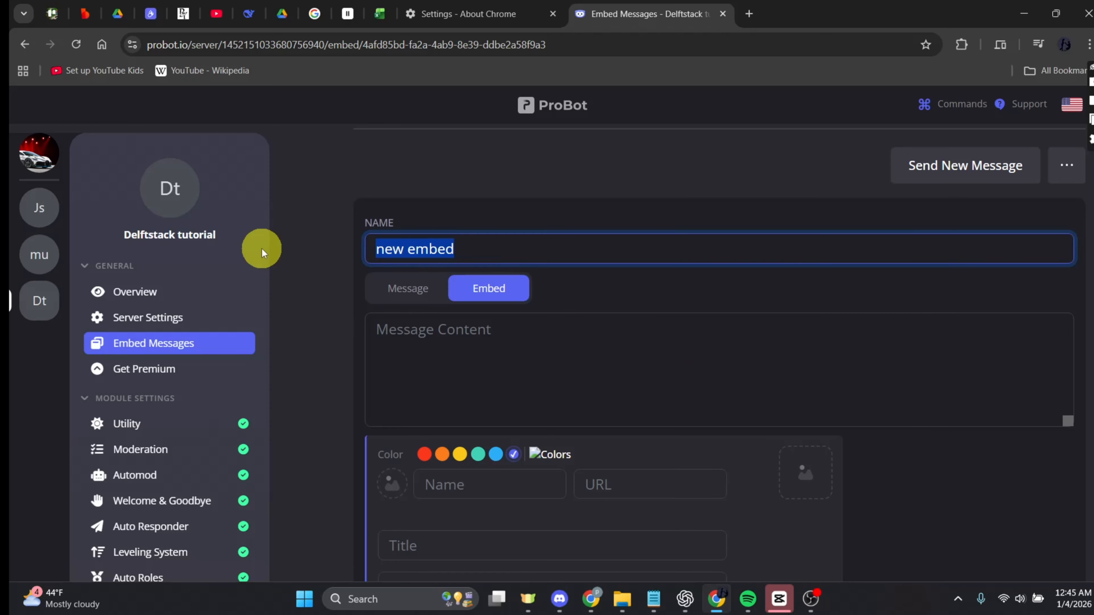
type("self assign")
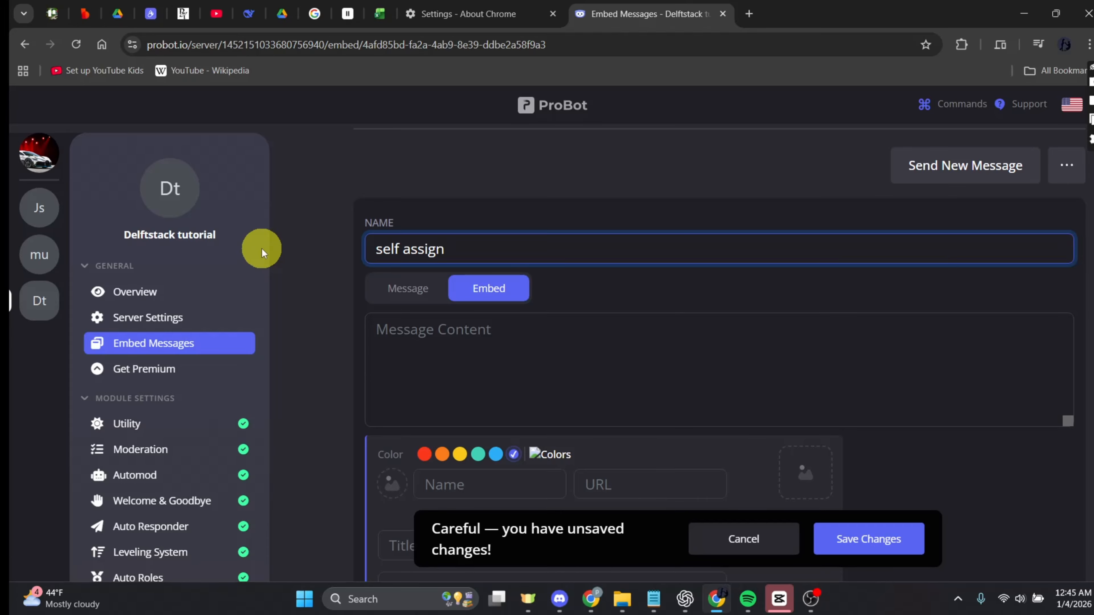
Set the embed's author name to self assign, title to self assigning, and description to choose a role.
scroll(506, 303, "down", 5)
left_click(490, 270)
type("self assign")
left_click(481, 330)
type("self assigning")
left_click(436, 449)
type("choose a")
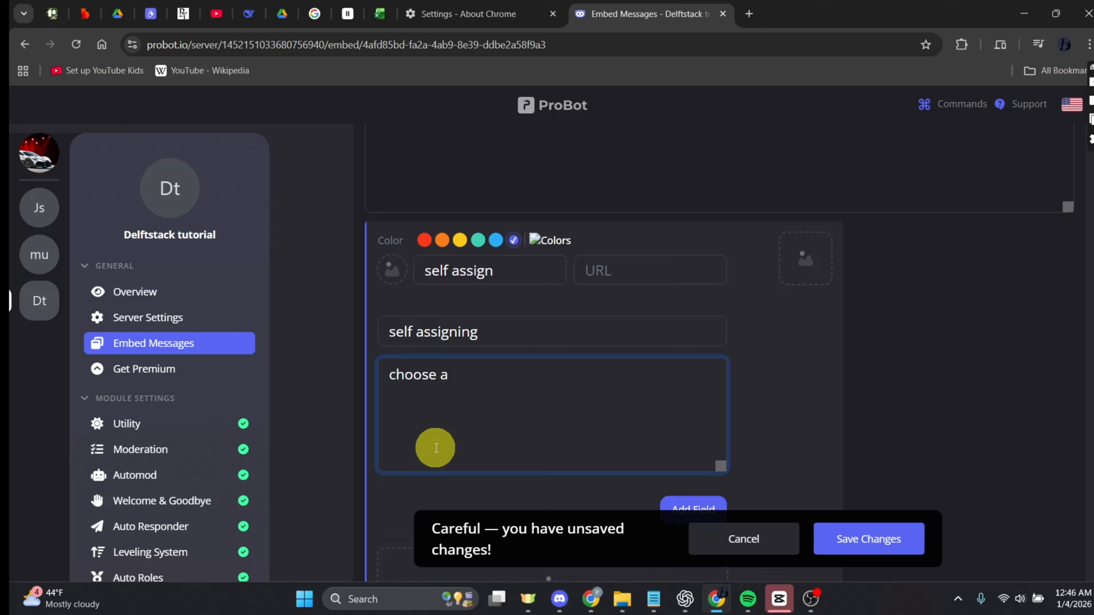
type(" role")
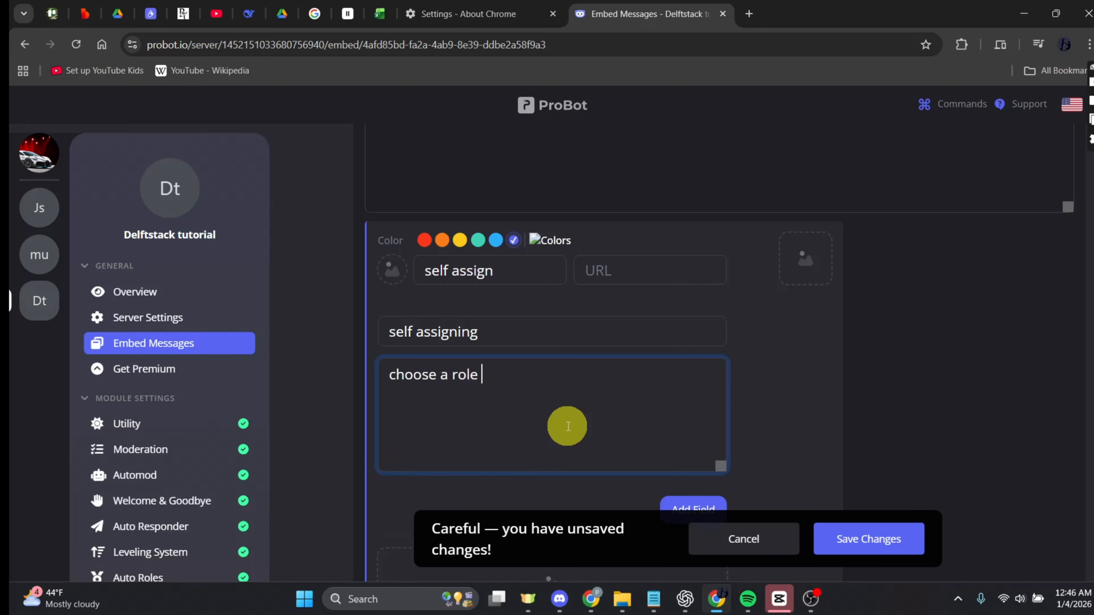
Save the embed message changes.
scroll(573, 418, "down", 3)
scroll(599, 364, "down", 3)
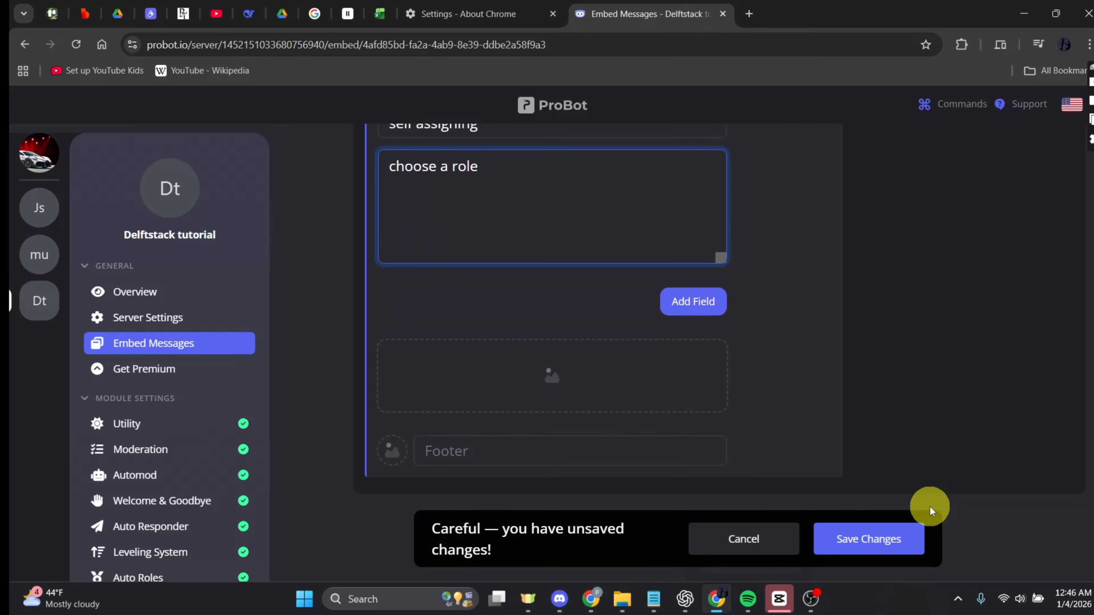
scroll(844, 367, "up", 3)
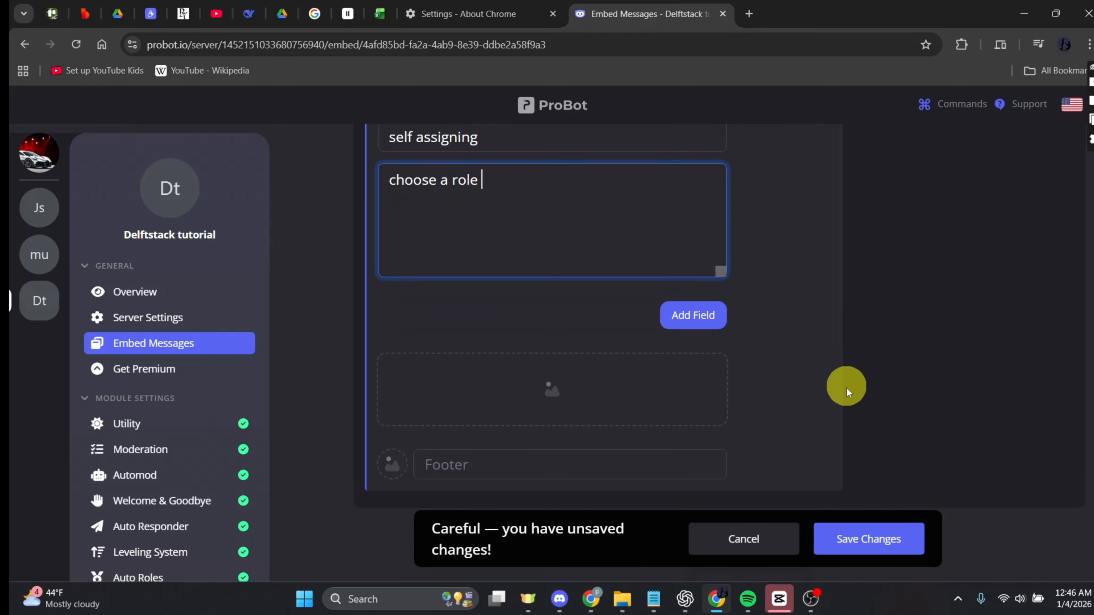
left_click(871, 540)
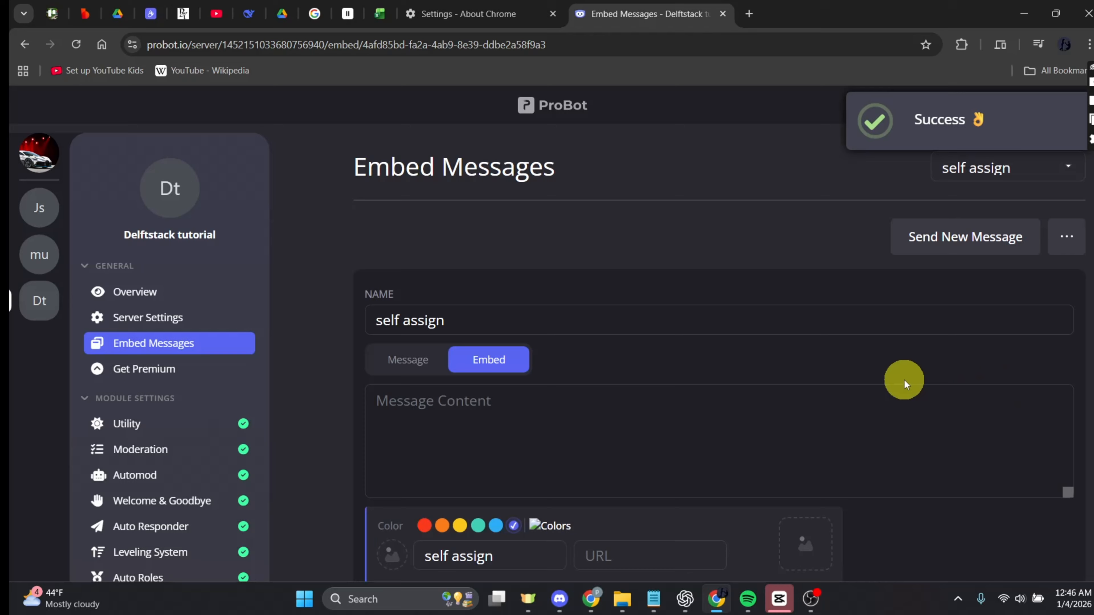
Send the embed as a new message to the general channel, then close the Discord server settings.
left_click(957, 240)
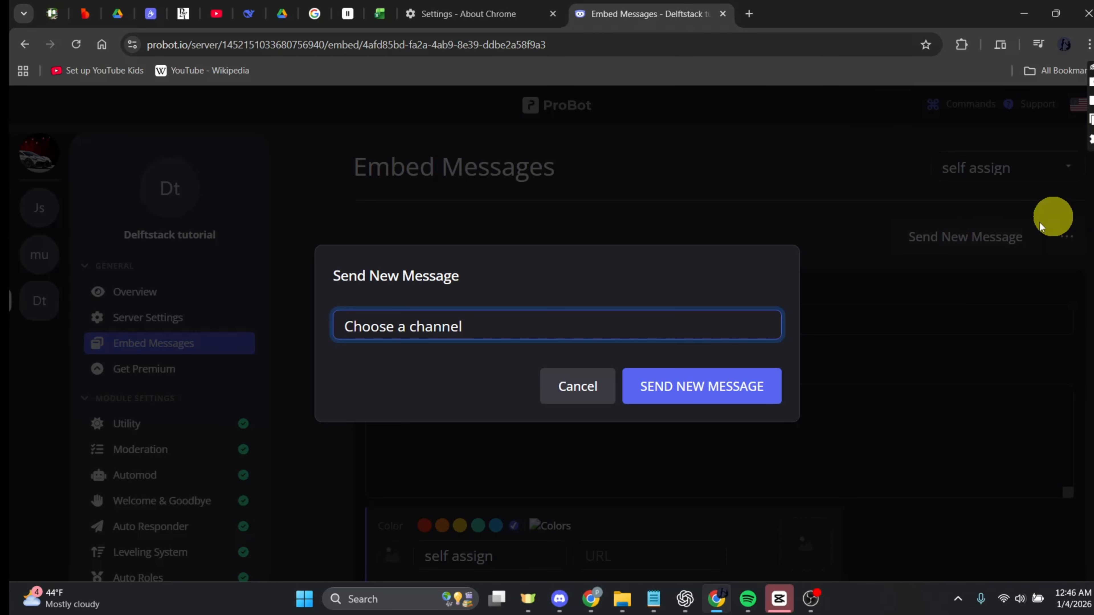
left_click(463, 327)
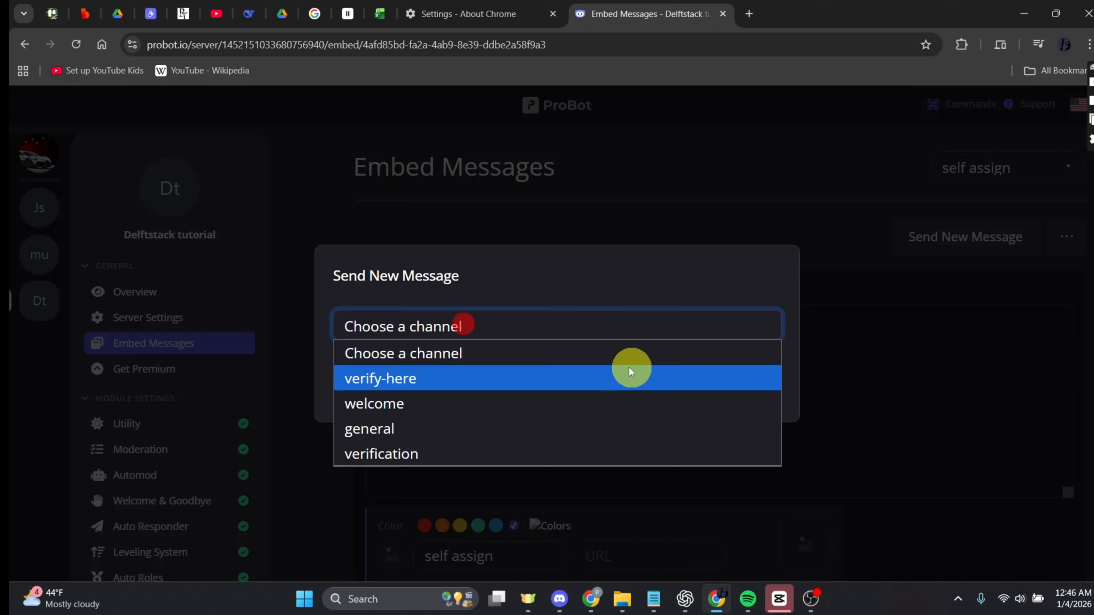
left_click(411, 430)
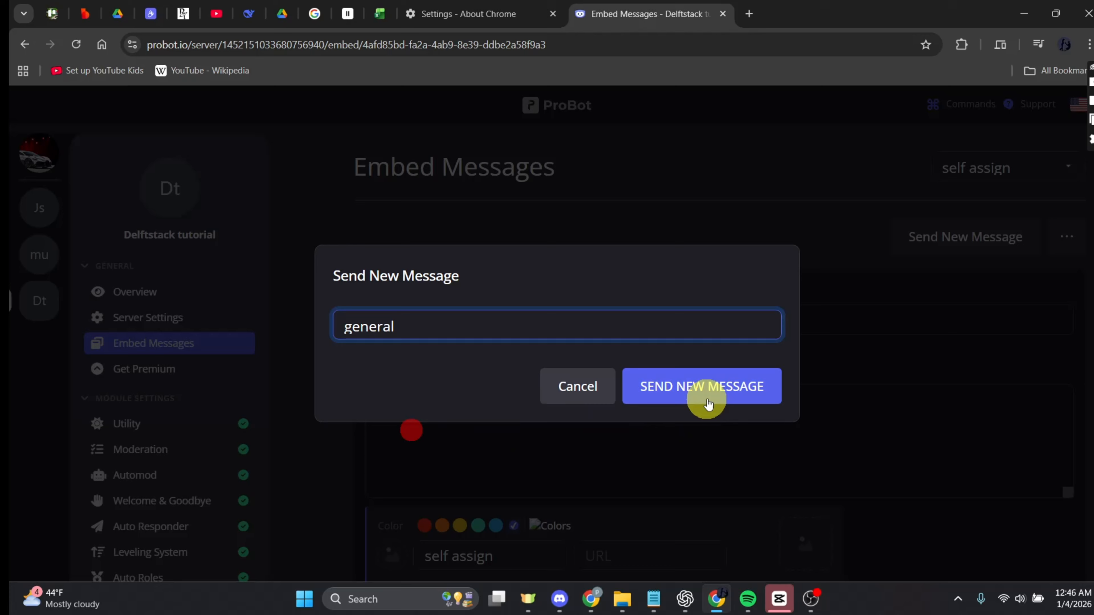
left_click(713, 397)
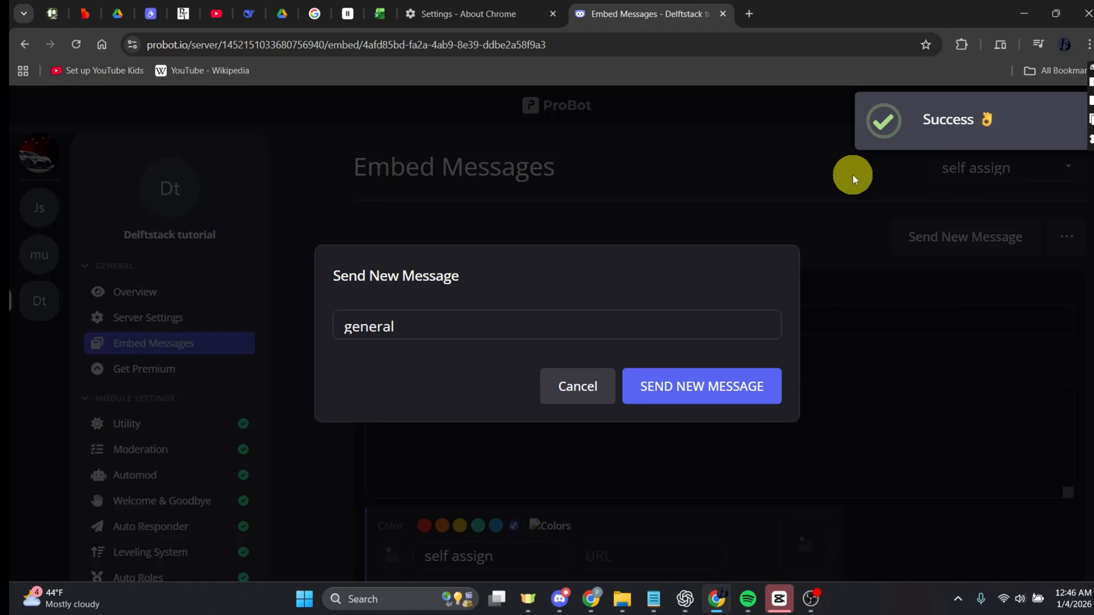
left_click(560, 600)
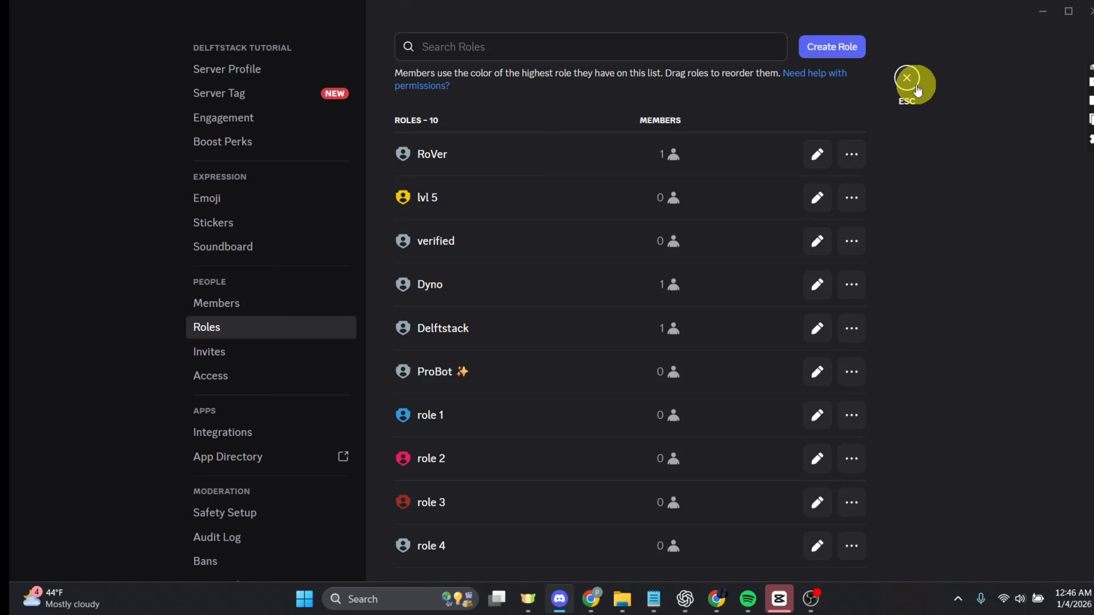
left_click(910, 82)
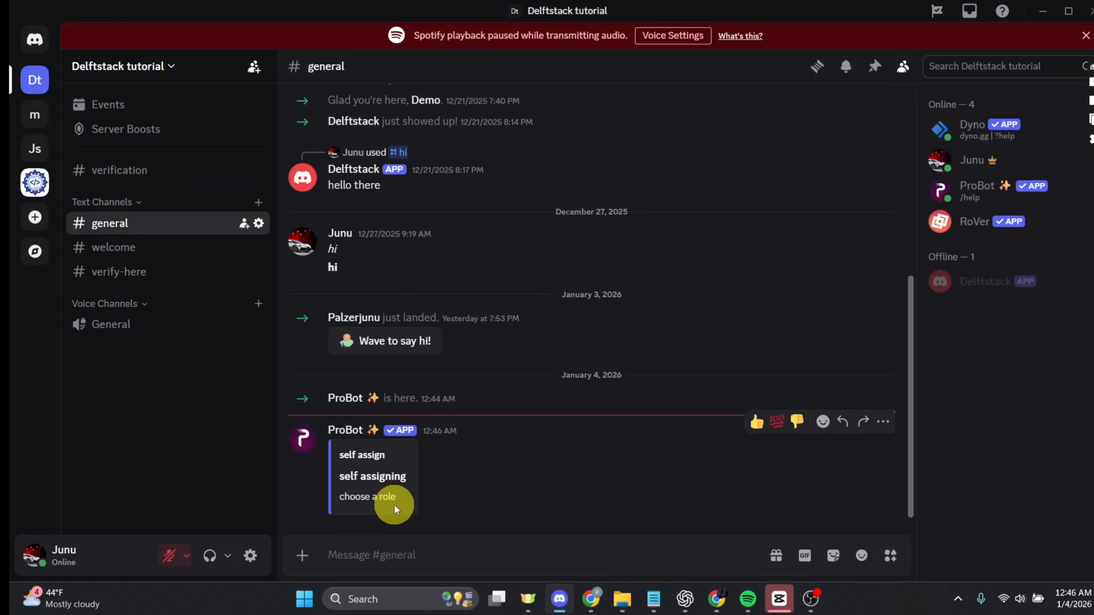
Return to the ProBot dashboard, dismiss the send-message dialog, and open the Self-Assignable Roles module.
left_click(718, 603)
left_click(583, 403)
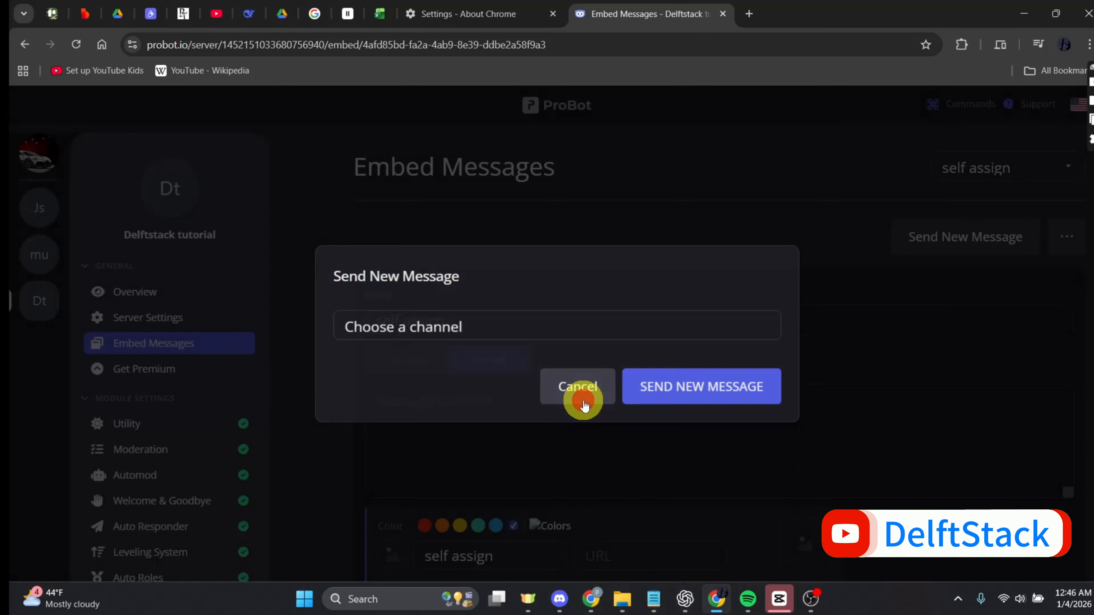
scroll(165, 539, "down", 3)
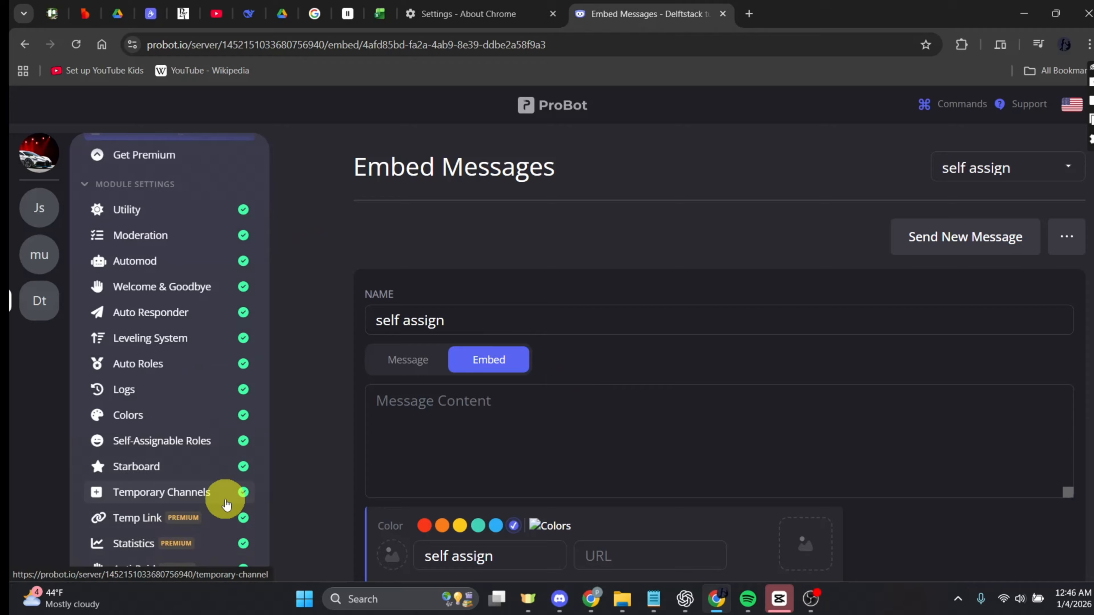
scroll(227, 504, "down", 2)
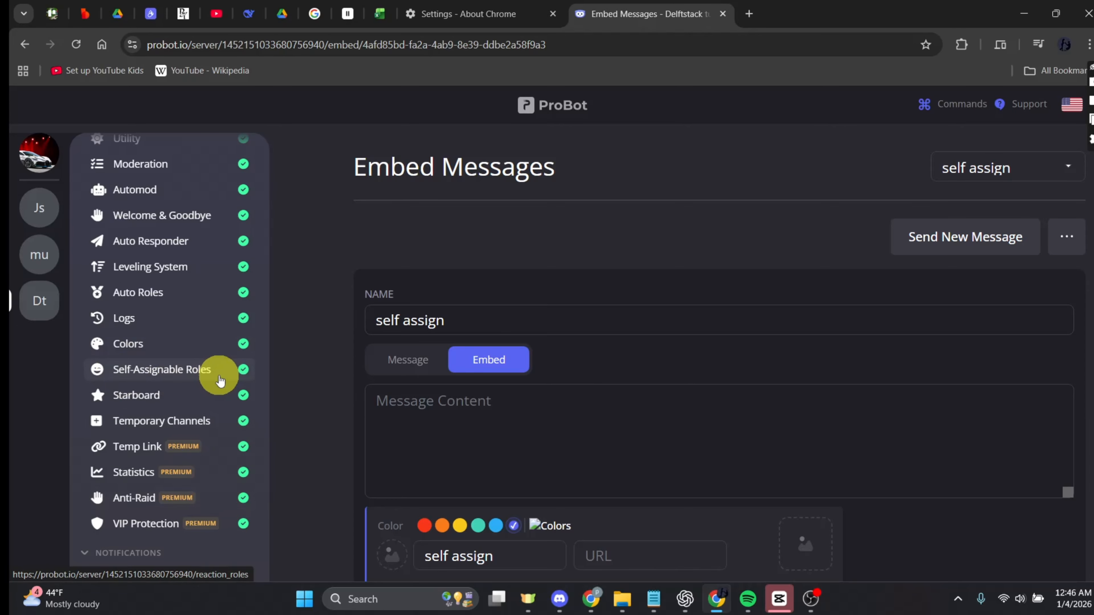
left_click(204, 381)
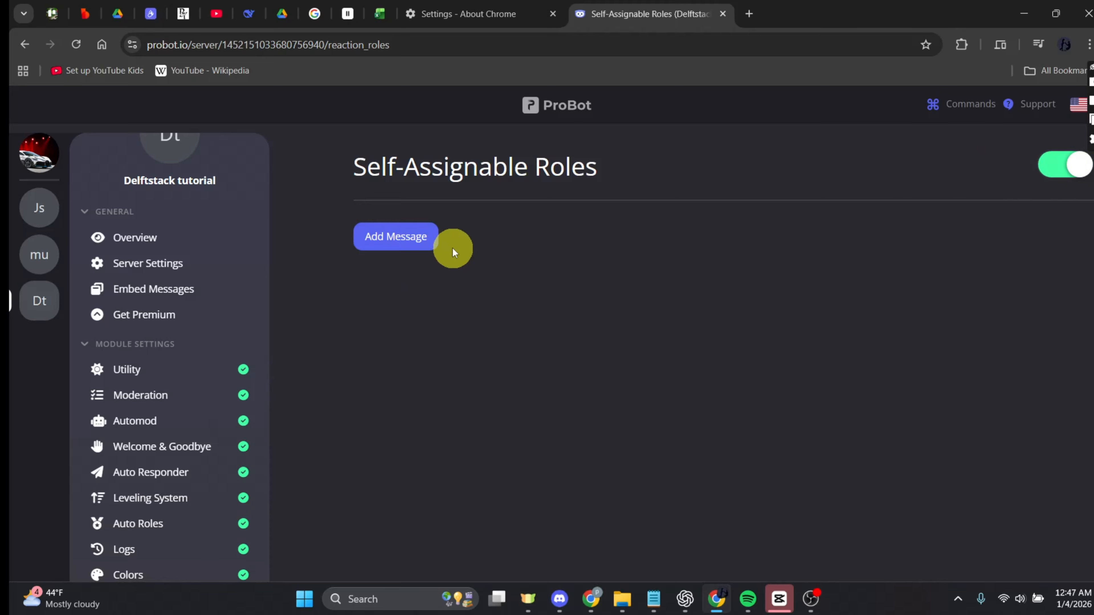
Add a self-assignable role message using the self assign embed and the #general message sent at 12:46:37 AM.
left_click(407, 233)
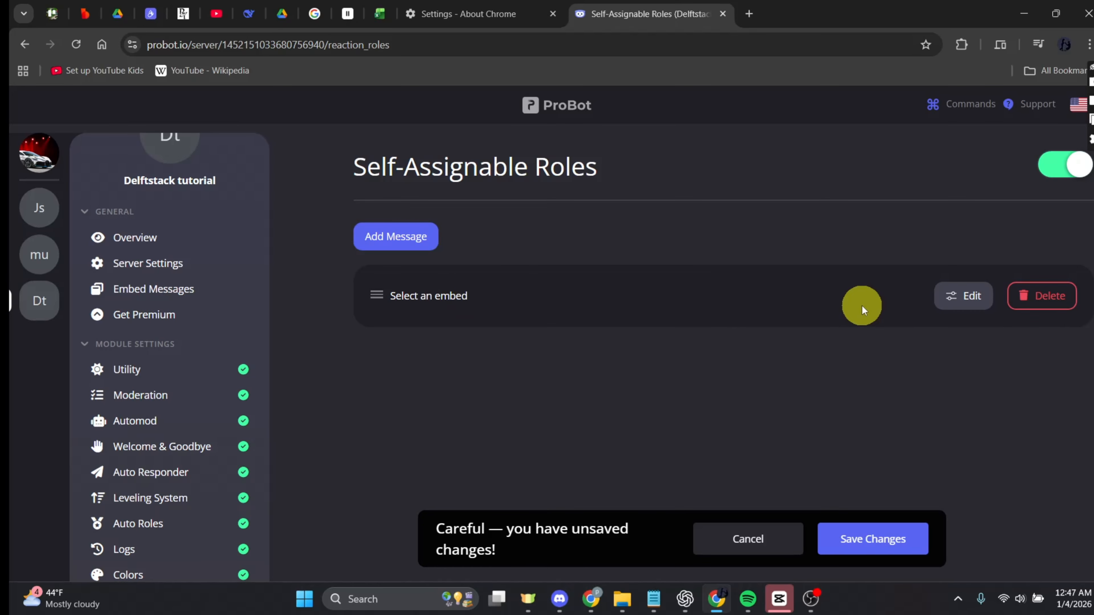
left_click(964, 297)
scroll(284, 391, "down", 1)
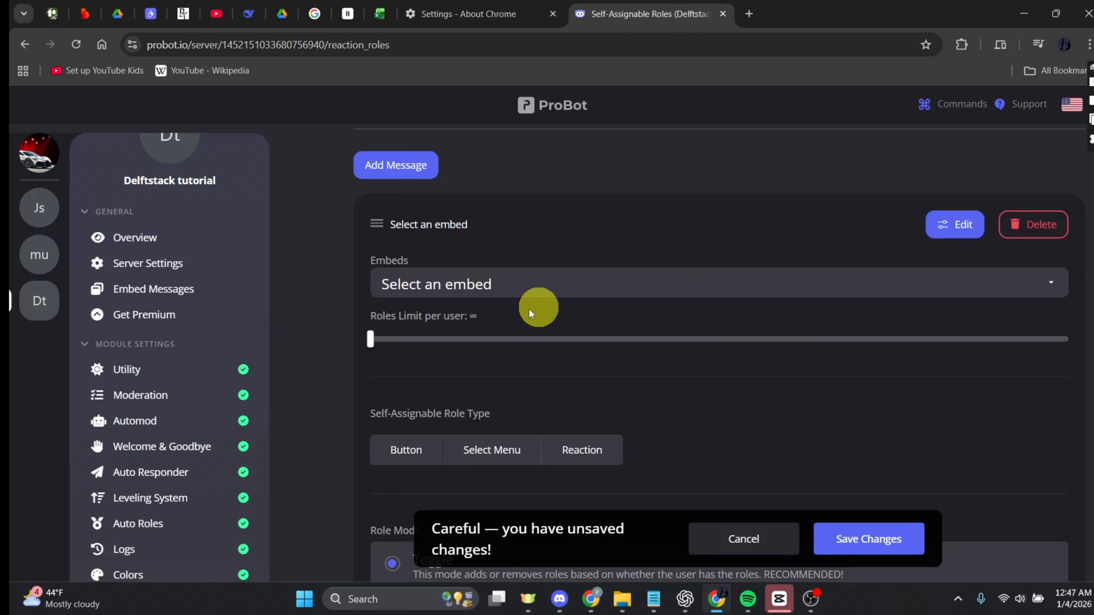
left_click(562, 287)
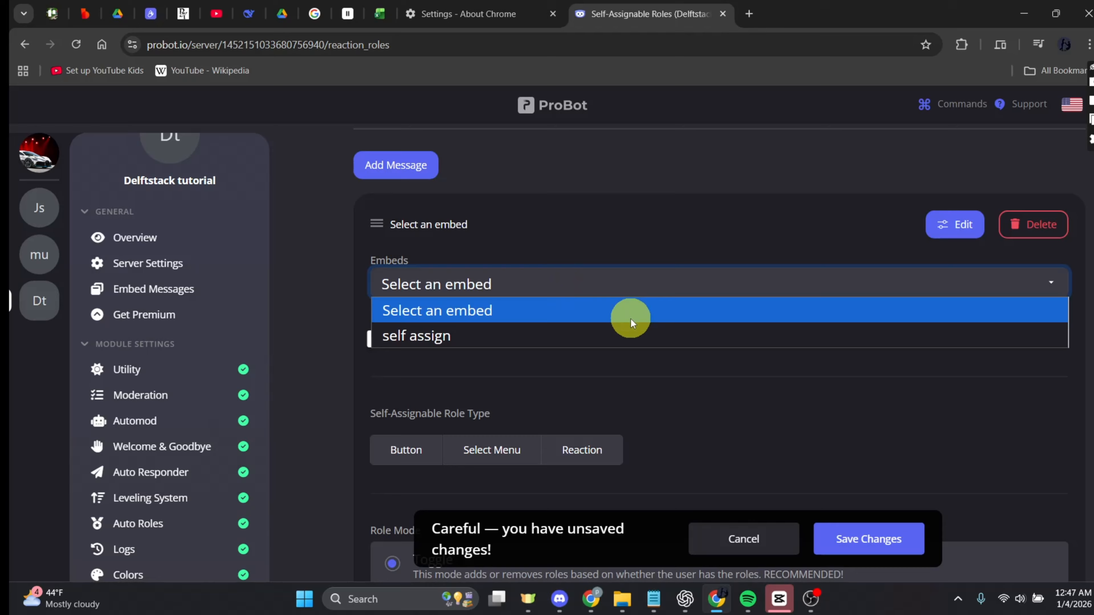
left_click(459, 337)
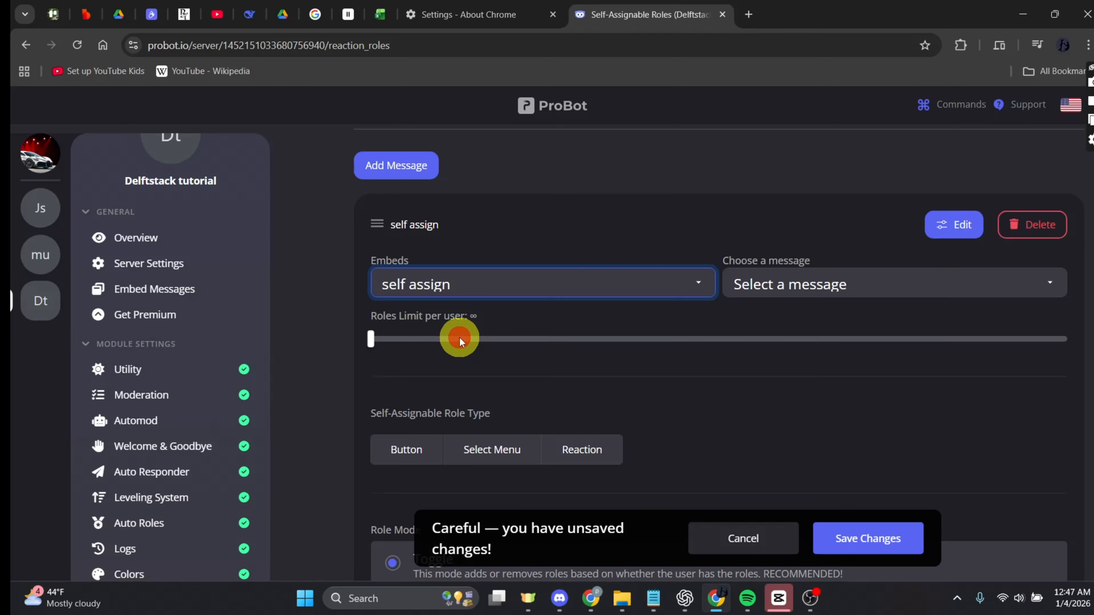
left_click(964, 282)
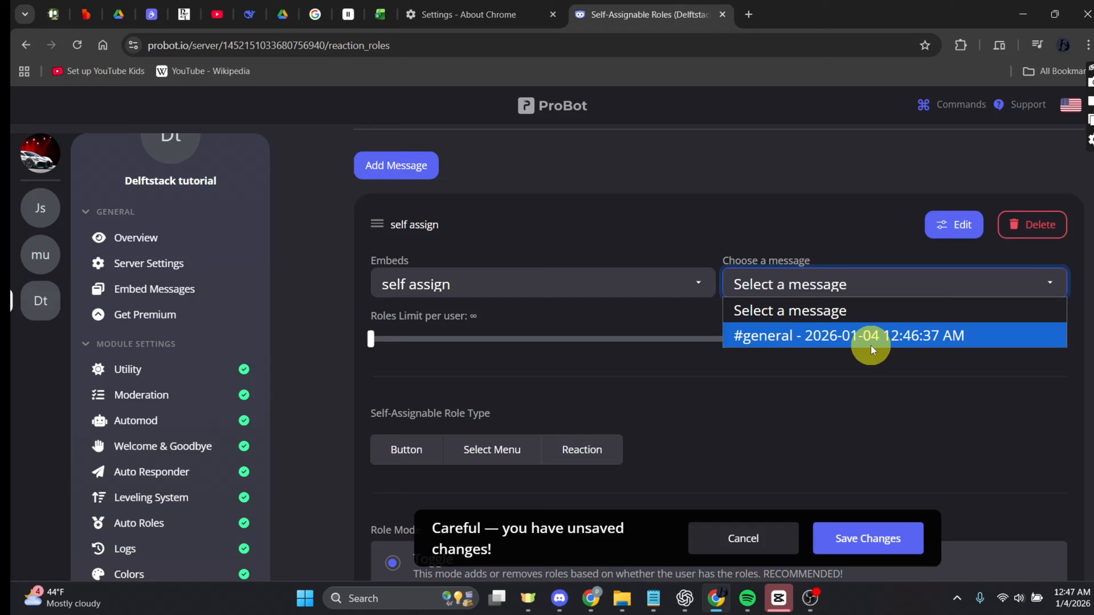
left_click(906, 338)
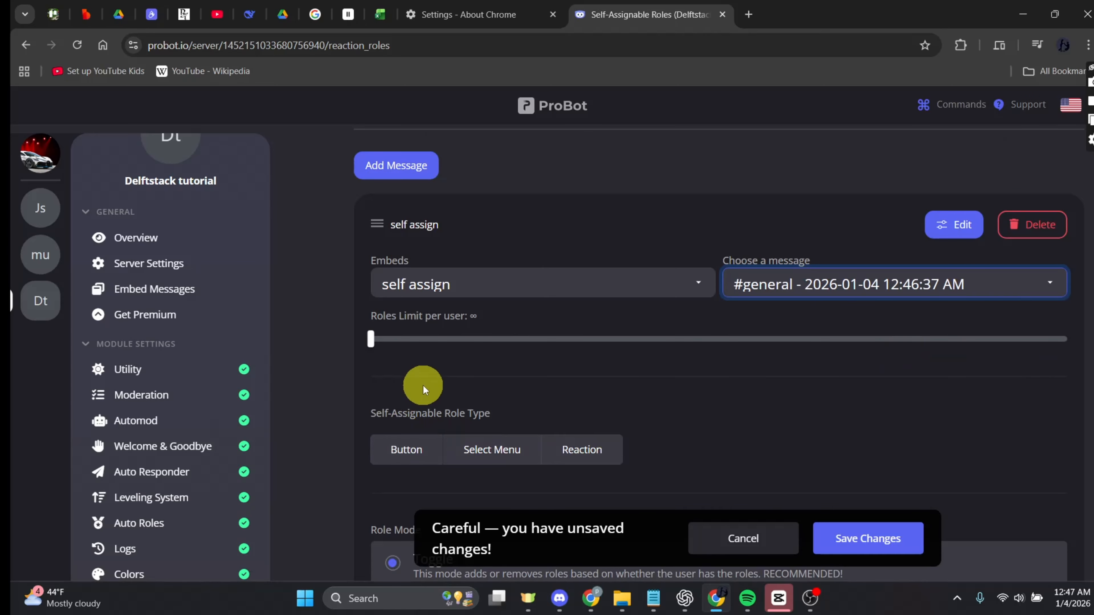
Set the self-assignable role type to Button.
scroll(423, 385, "down", 1)
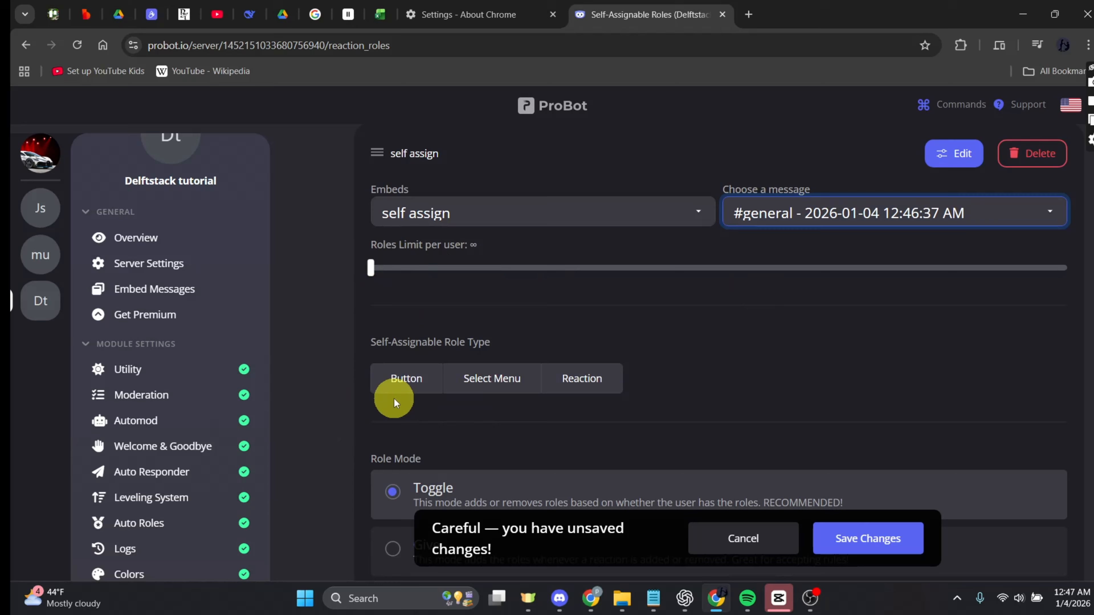
scroll(805, 381, "down", 1)
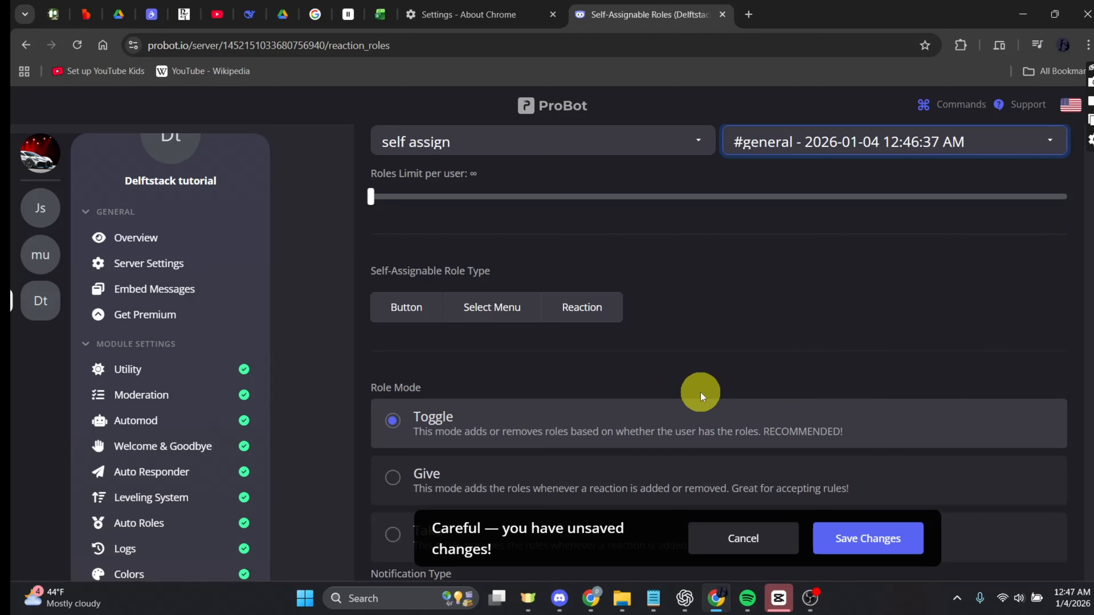
scroll(701, 391, "down", 1)
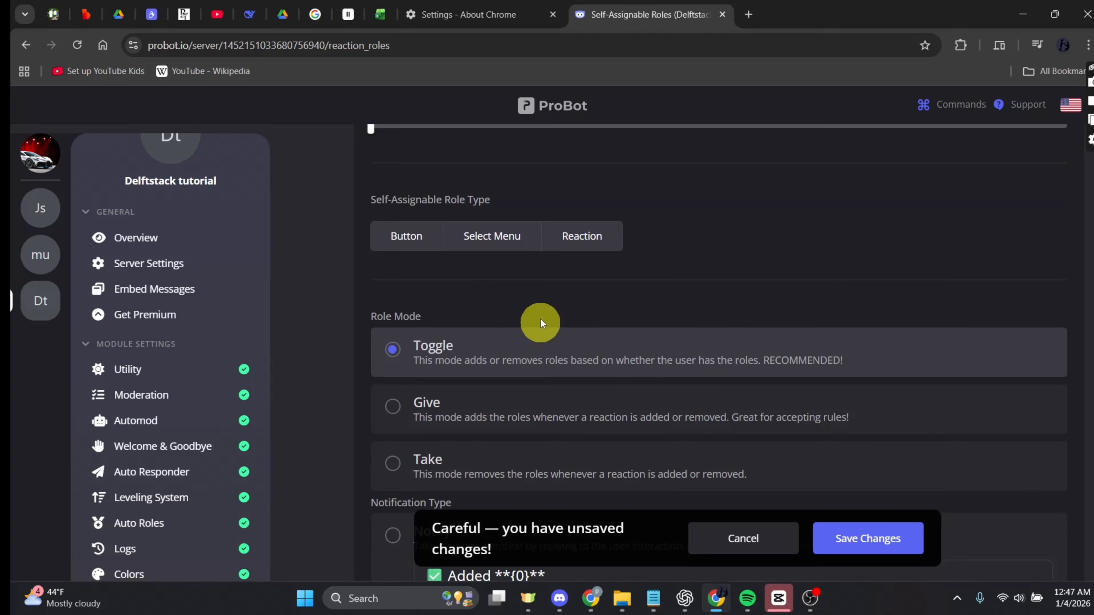
left_click(413, 241)
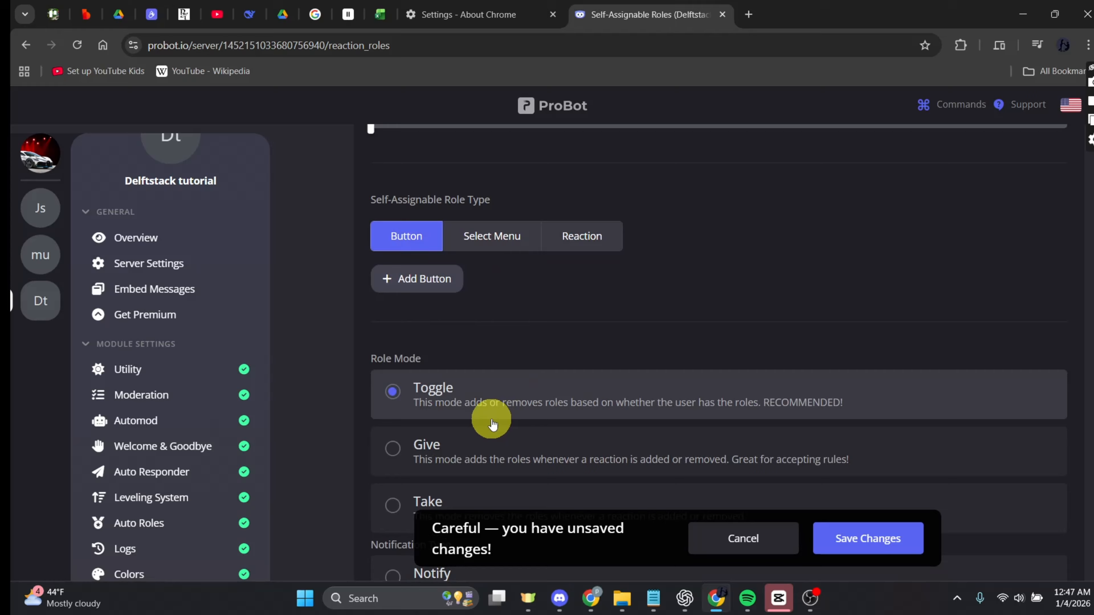
Add four role buttons coloured blue, grey, green and red.
scroll(494, 424, "down", 1)
left_click(416, 219)
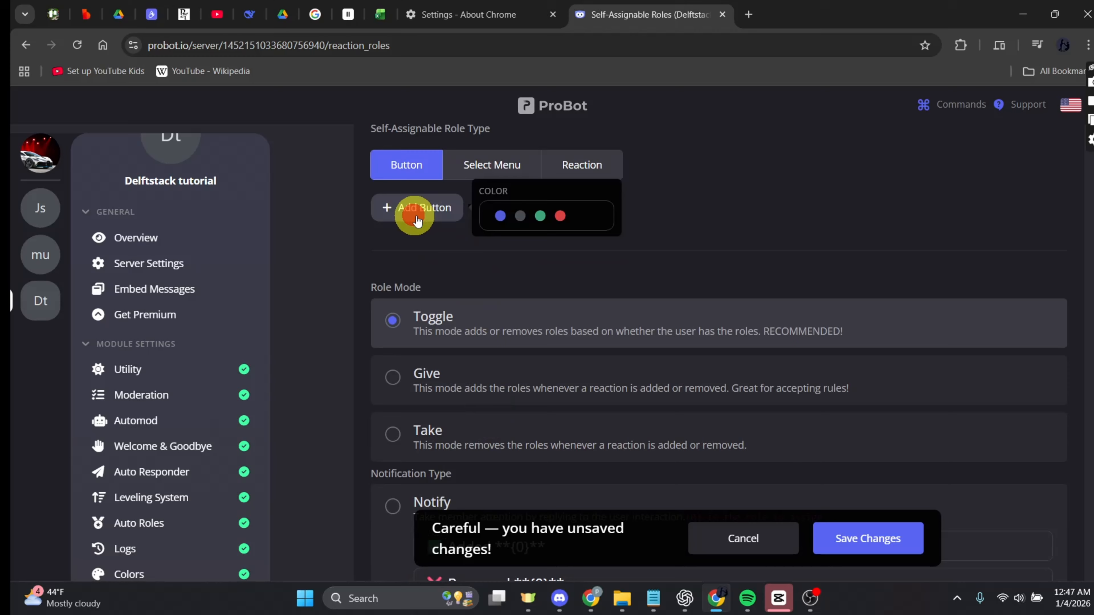
left_click(500, 216)
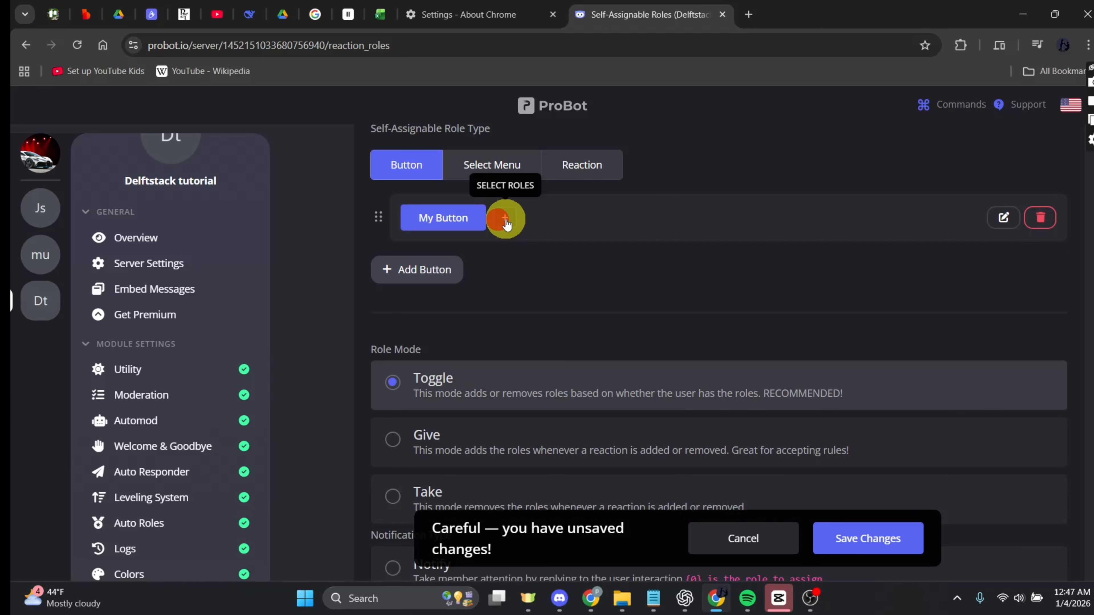
left_click(417, 269)
left_click(521, 277)
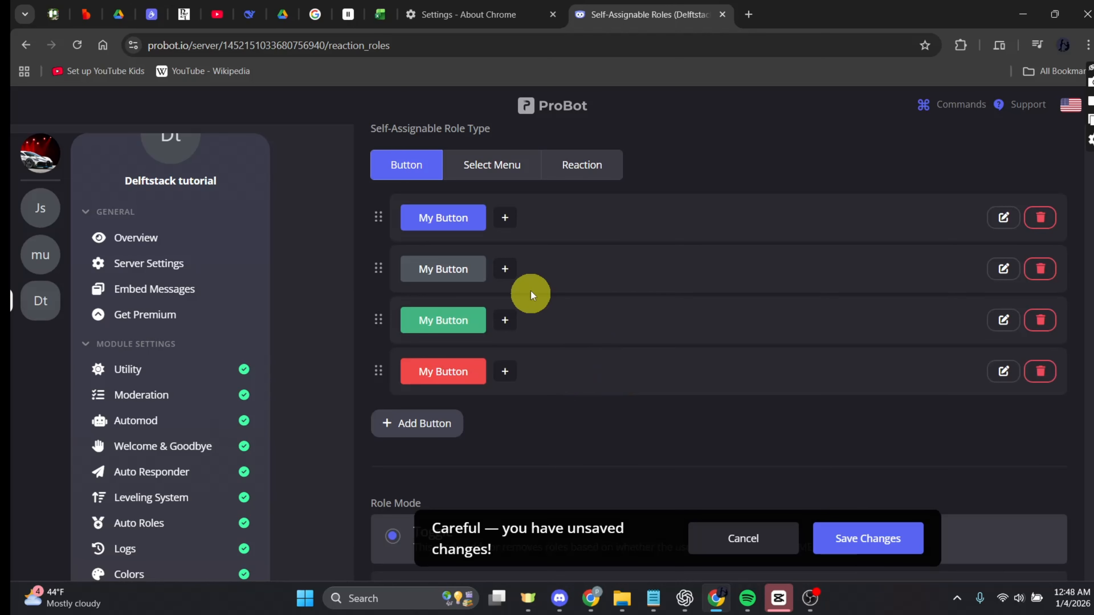
Assign role 1, role 2, role 3 and role 4 to the four buttons in order.
left_click(506, 219)
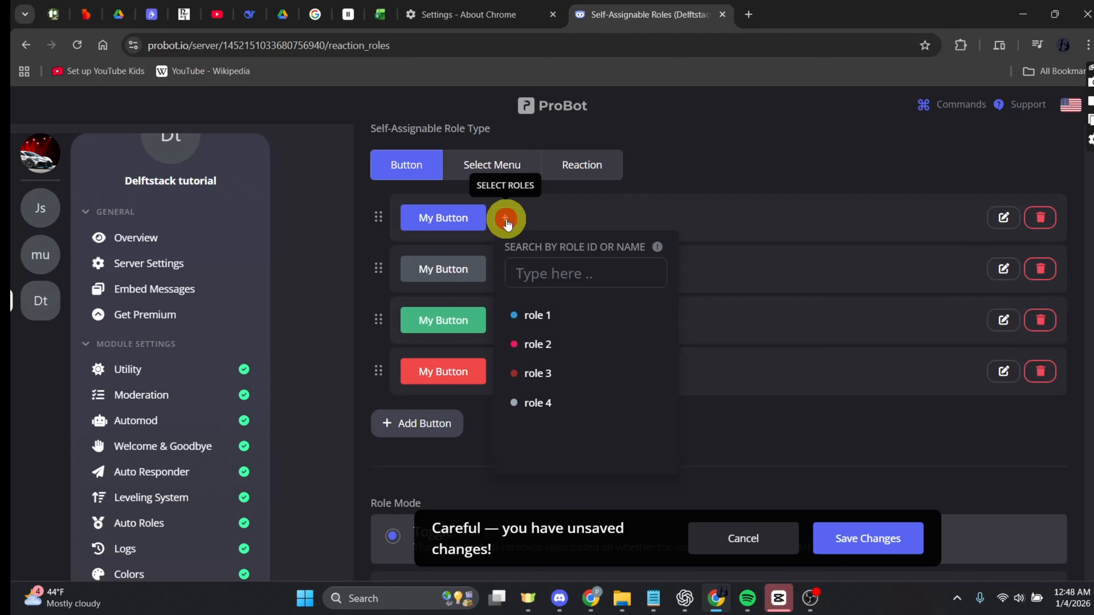
left_click(556, 317)
left_click(506, 269)
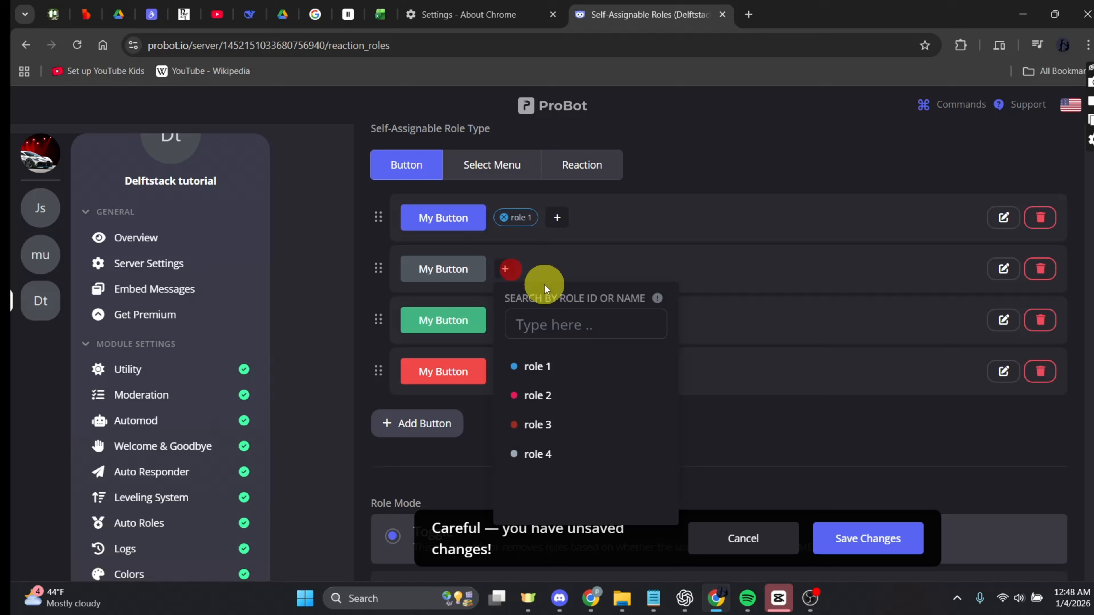
left_click(556, 394)
left_click(505, 320)
left_click(554, 473)
left_click(506, 372)
left_click(556, 554)
Rename the first button's text to role 1.
scroll(907, 267, "up", 2)
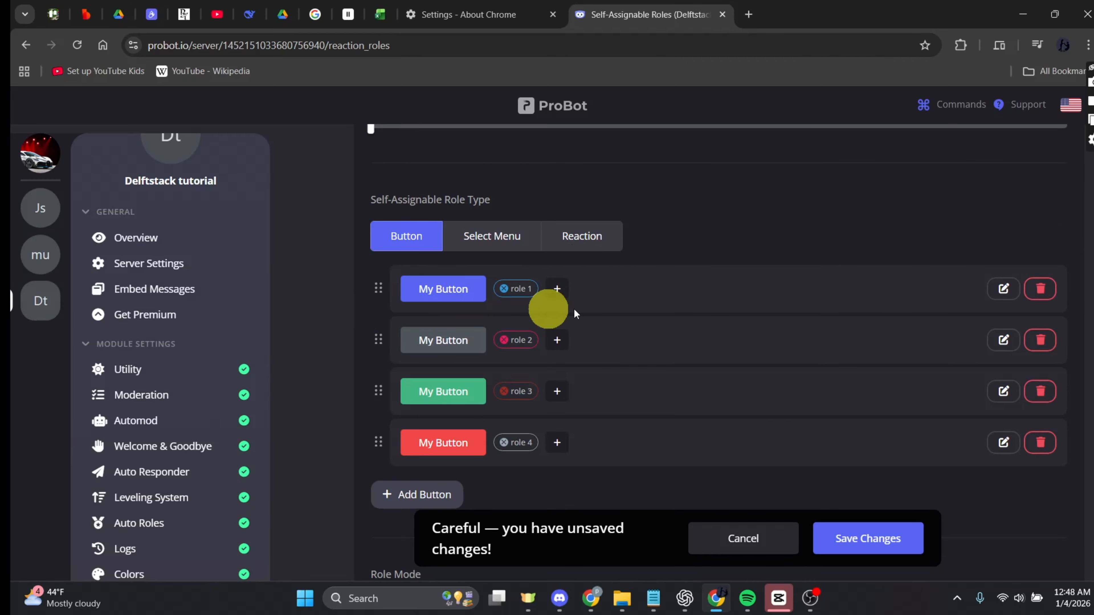
left_click(993, 295)
left_click_drag(521, 356, 349, 354)
type("role 1")
scroll(689, 302, "down", 2)
Rename the remaining buttons' text to role 2, role 3 and role 4.
left_click(996, 264)
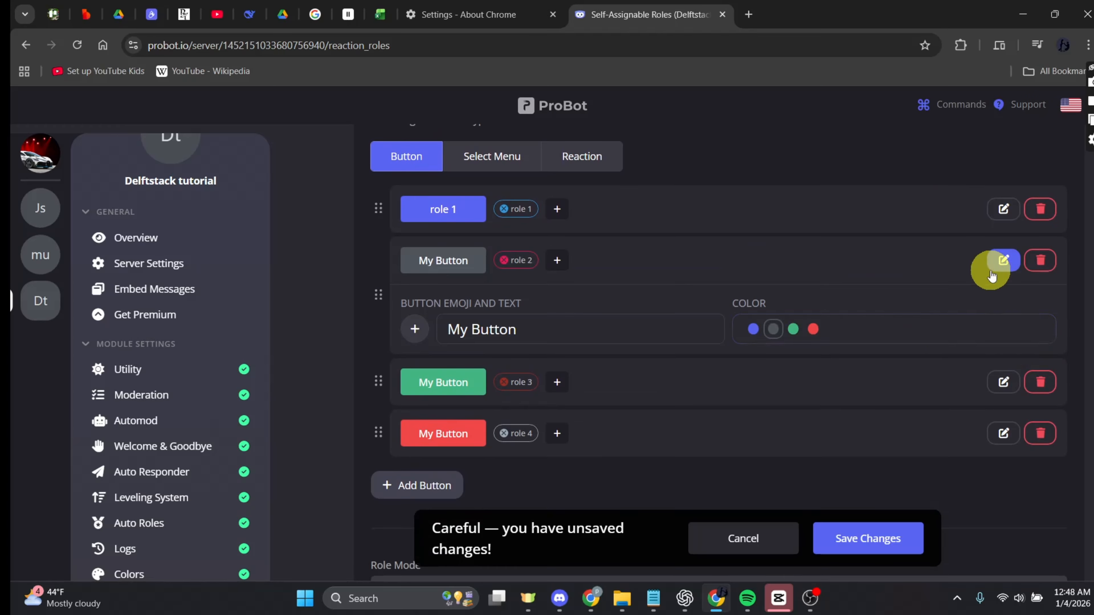
left_click_drag(522, 330, 363, 350)
type("role 2")
left_click(1004, 382)
left_click_drag(521, 382, 364, 383)
type("role 3")
left_click(1004, 433)
left_click_drag(521, 430, 364, 431)
type("role 4")
Save the self-assignable role changes.
scroll(759, 370, "down", 5)
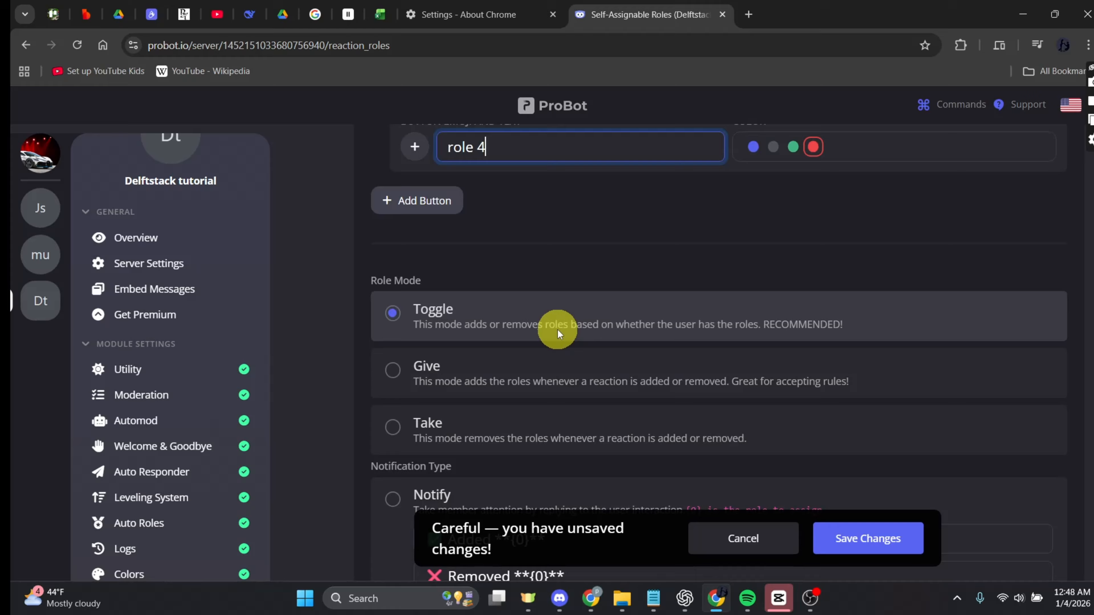
scroll(560, 332, "down", 2)
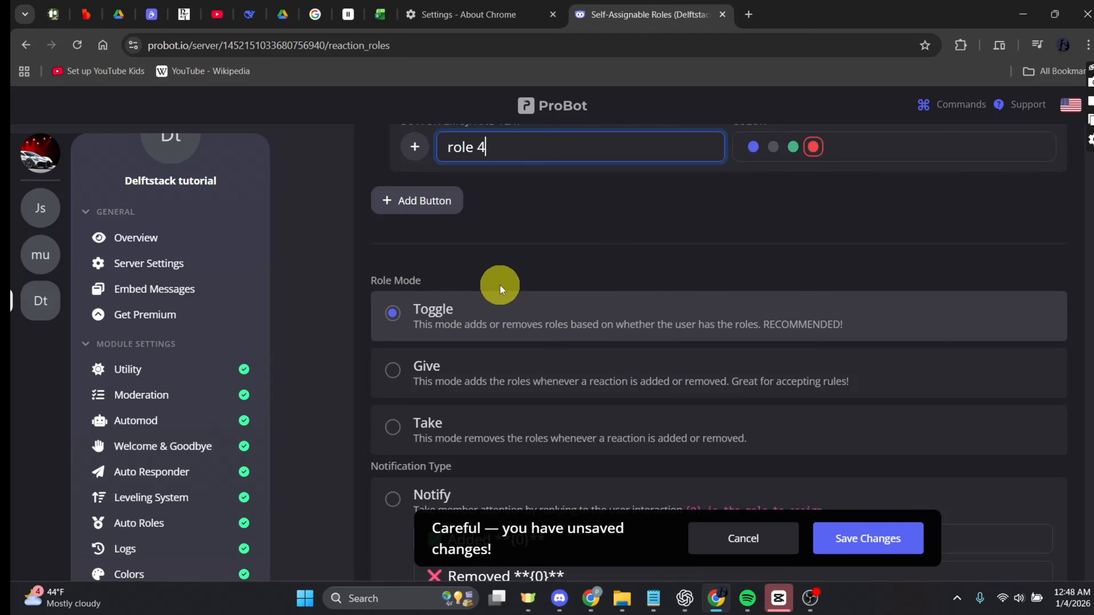
scroll(550, 376, "down", 4)
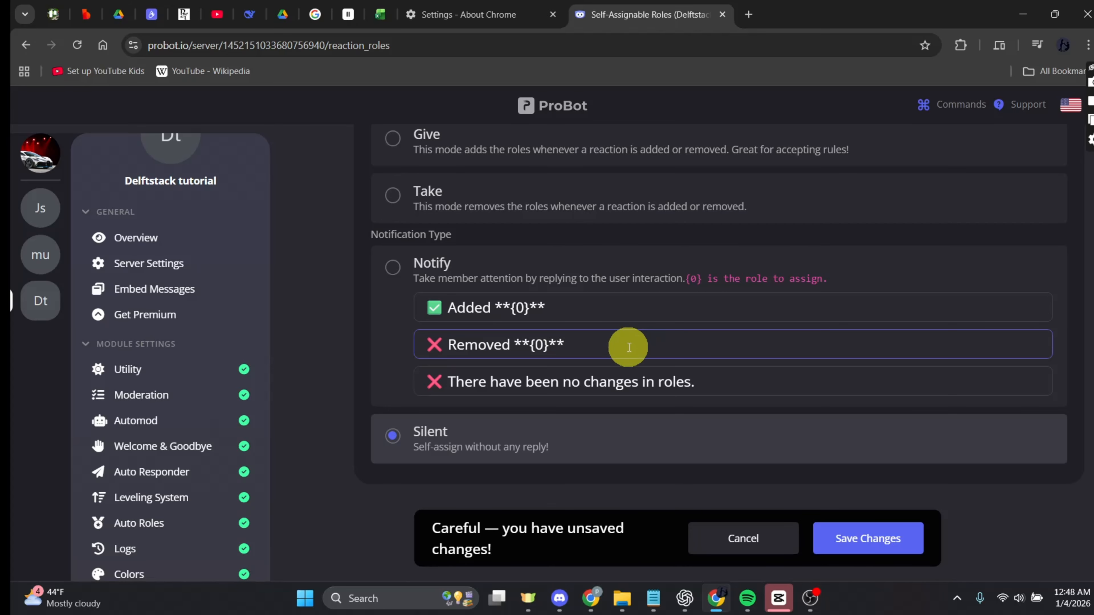
left_click(869, 534)
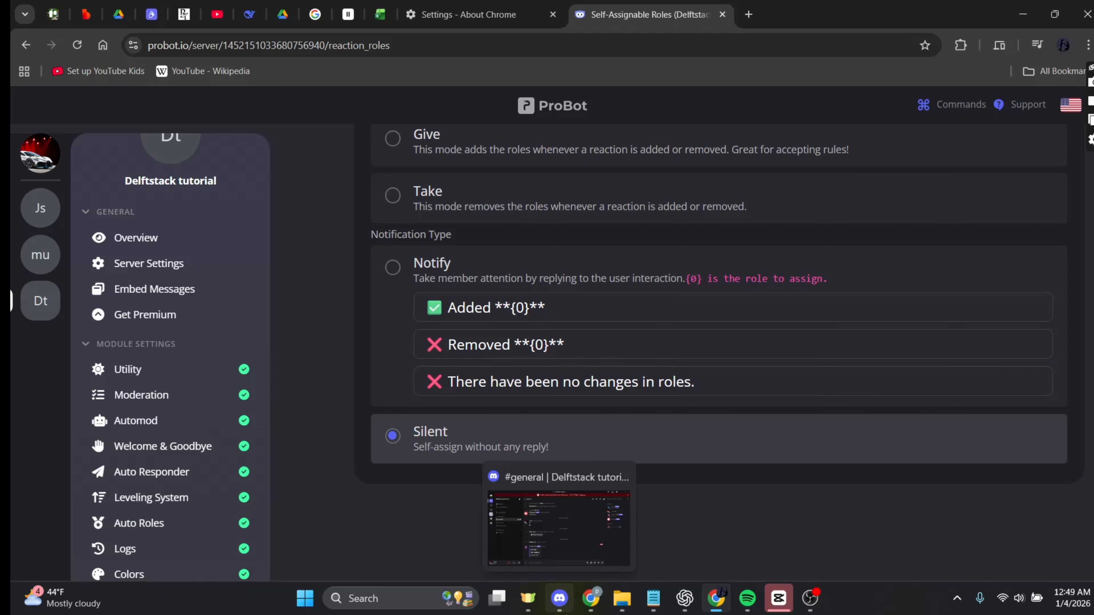
In Discord's general channel, claim role 1 through the embed button and open your member profile to check roles.
left_click(559, 599)
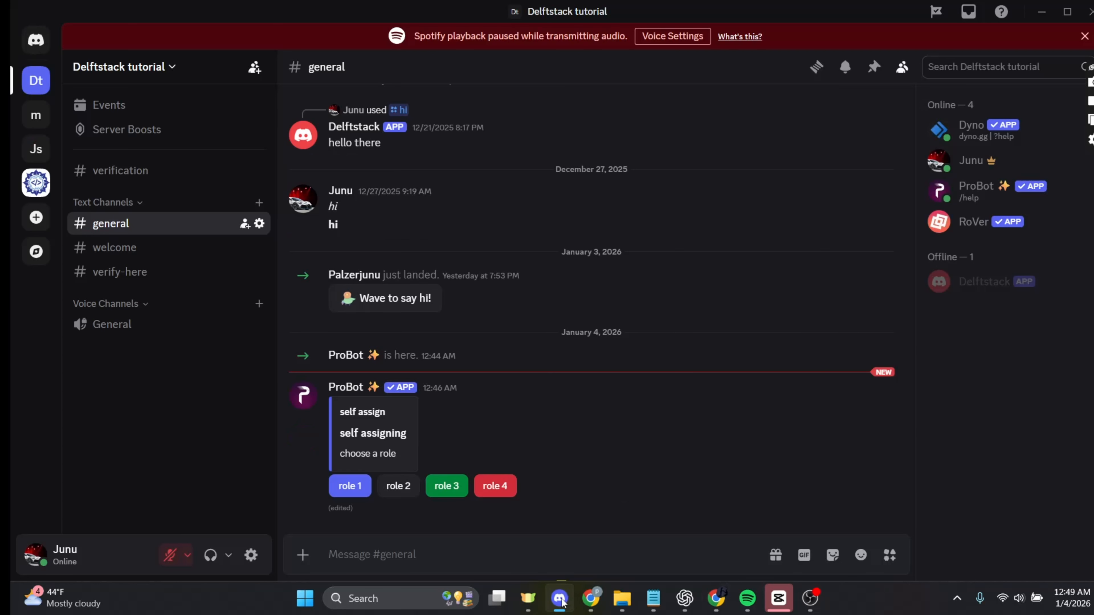
left_click(363, 545)
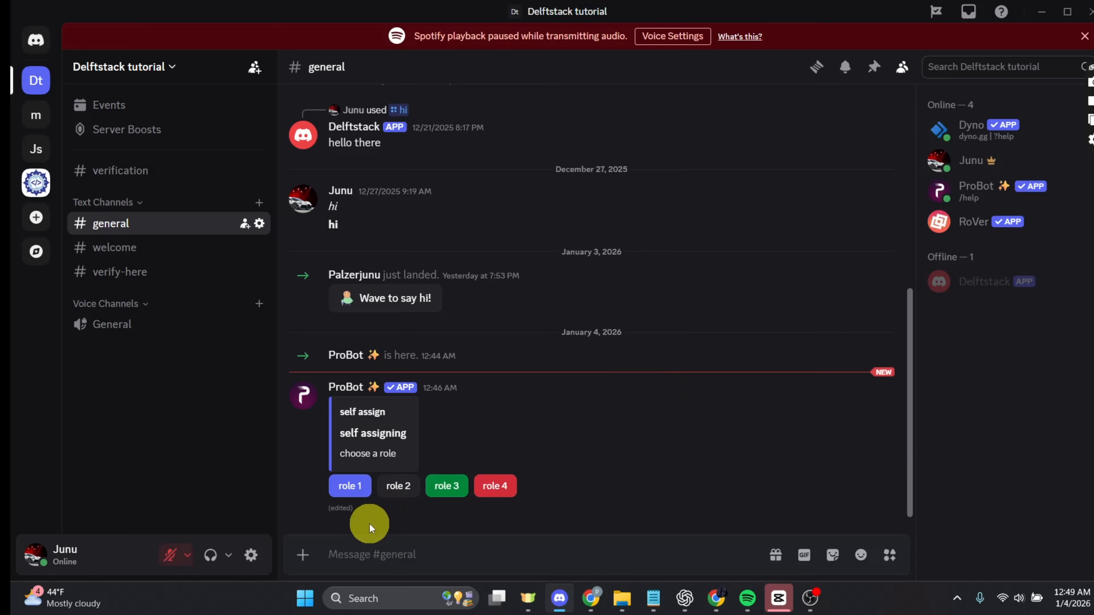
left_click(345, 490)
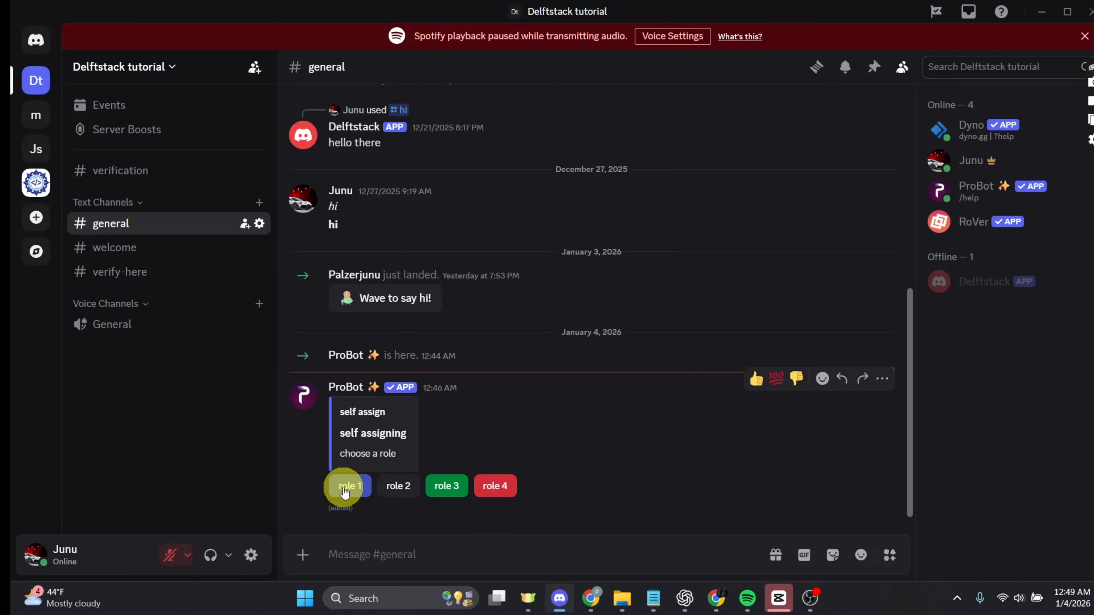
left_click(993, 160)
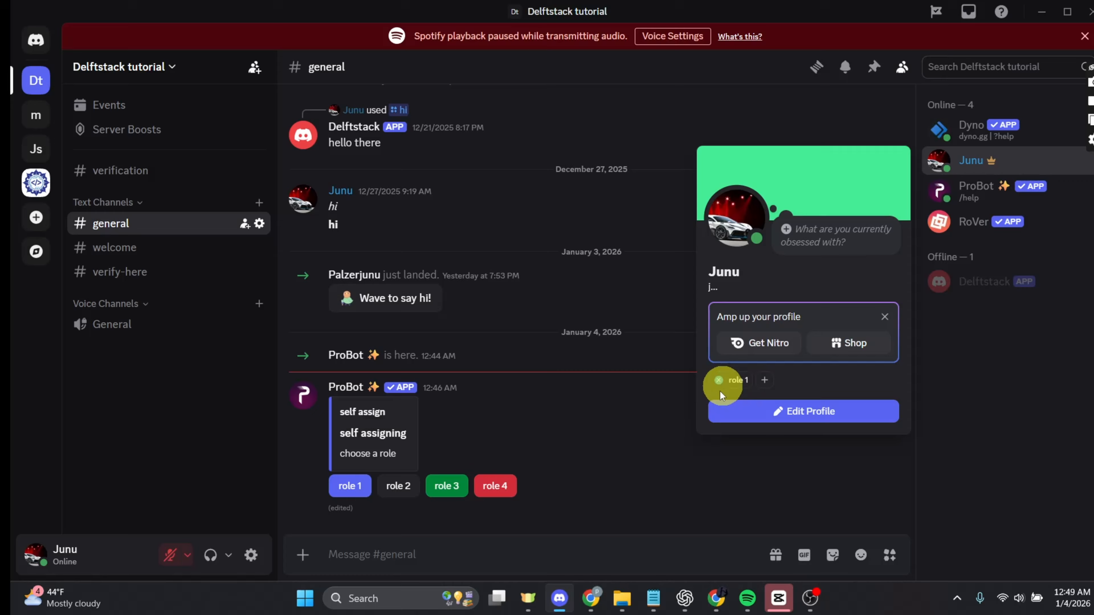
Claim role 2 through its button and reopen your member profile to check roles.
left_click(403, 487)
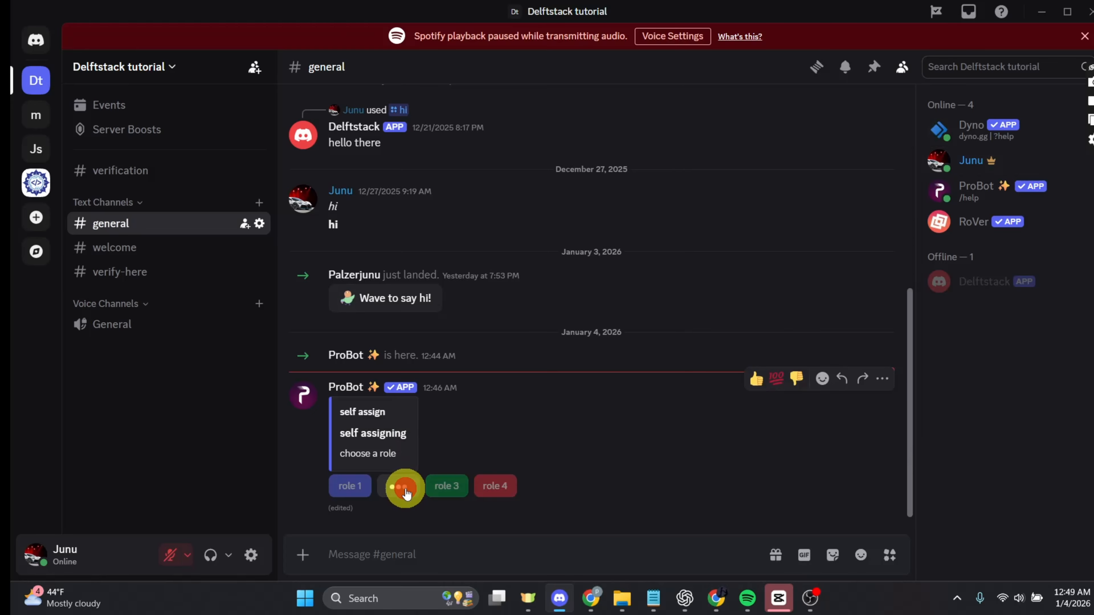
left_click(978, 166)
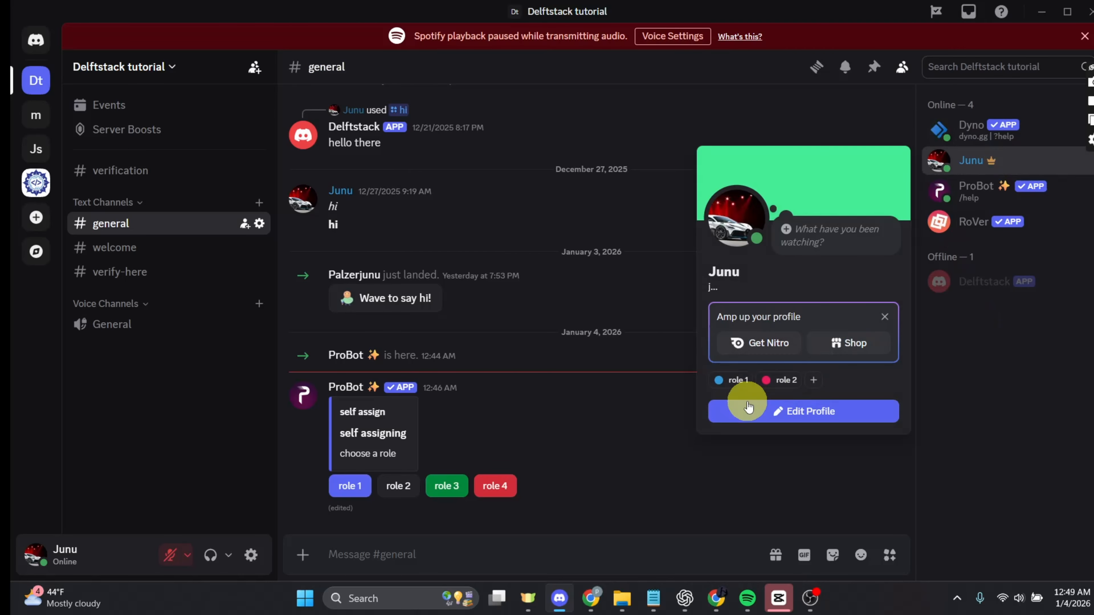